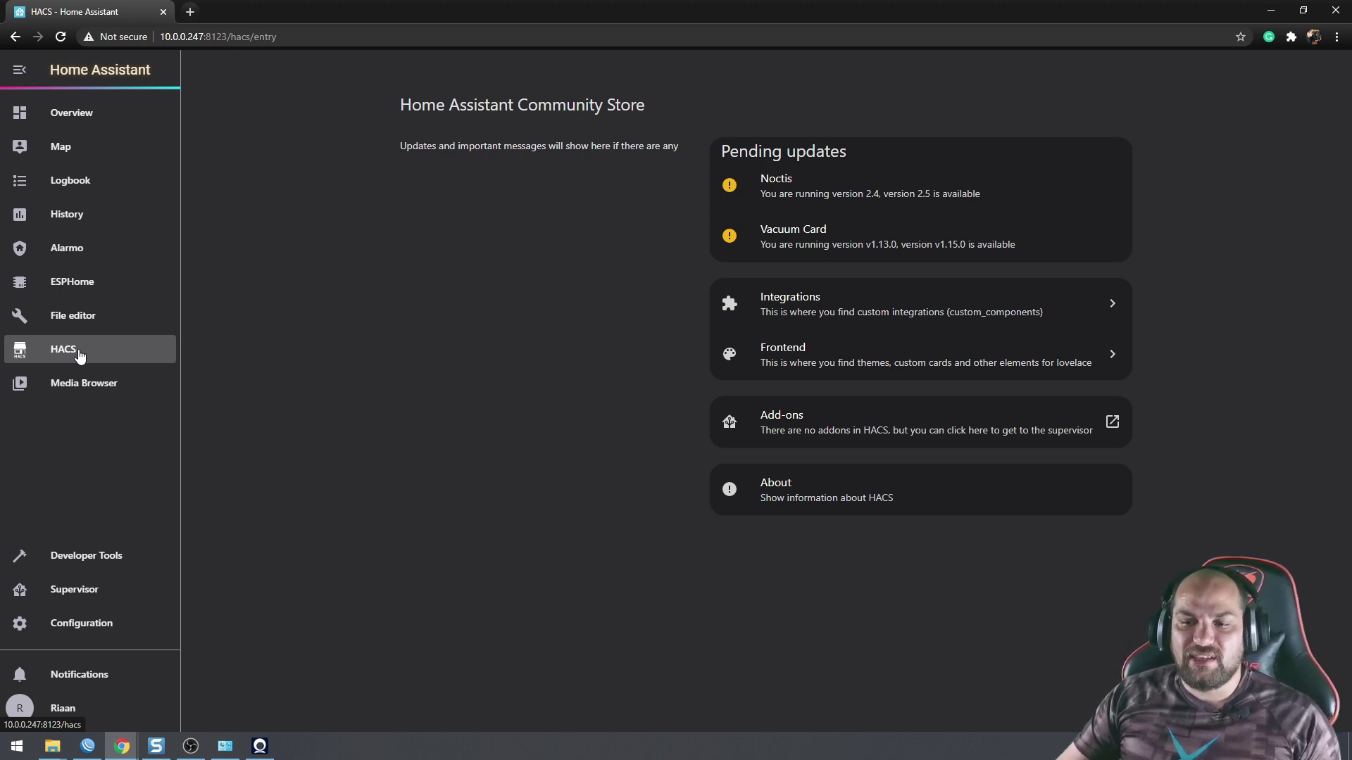
# Find the Reolink IP camera integration in HACS by searching for "reo" and install version v0.13
pyautogui.click(778, 308)
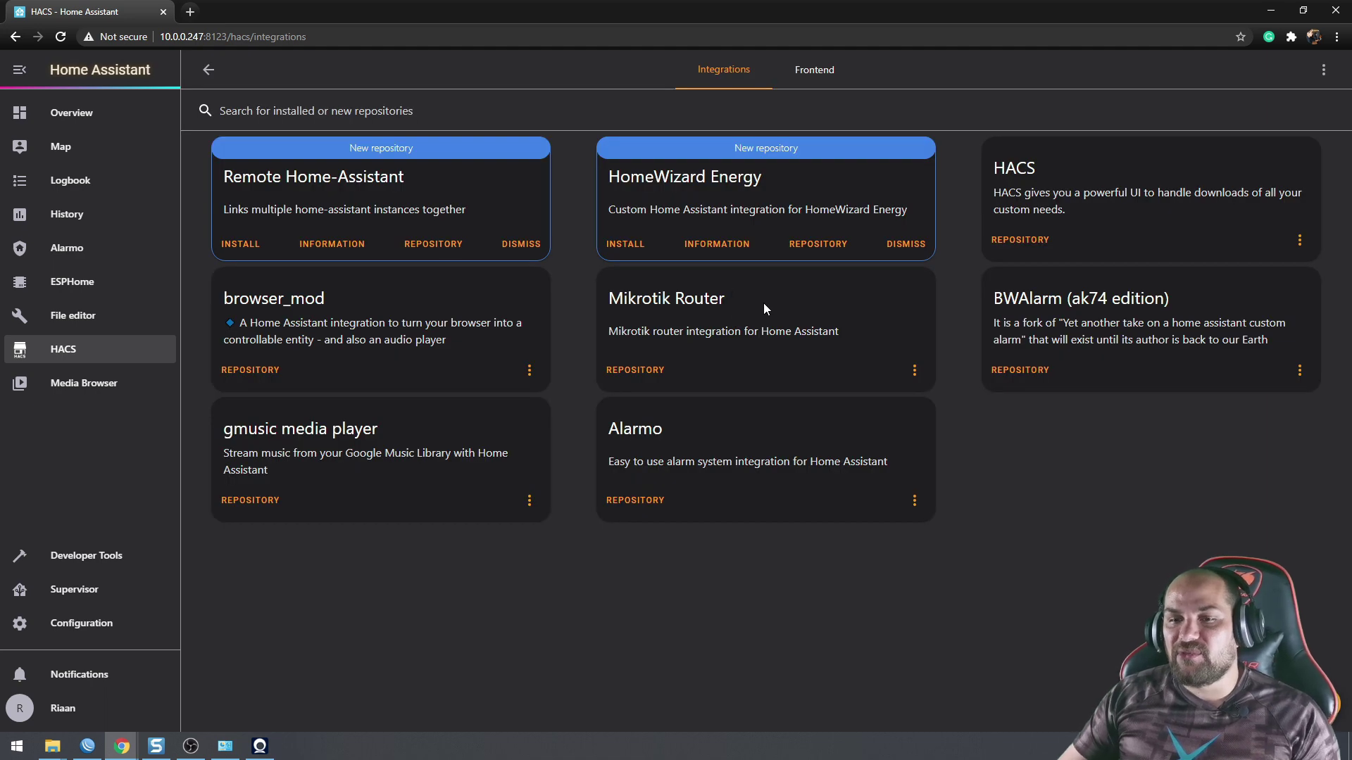
pyautogui.click(1097, 694)
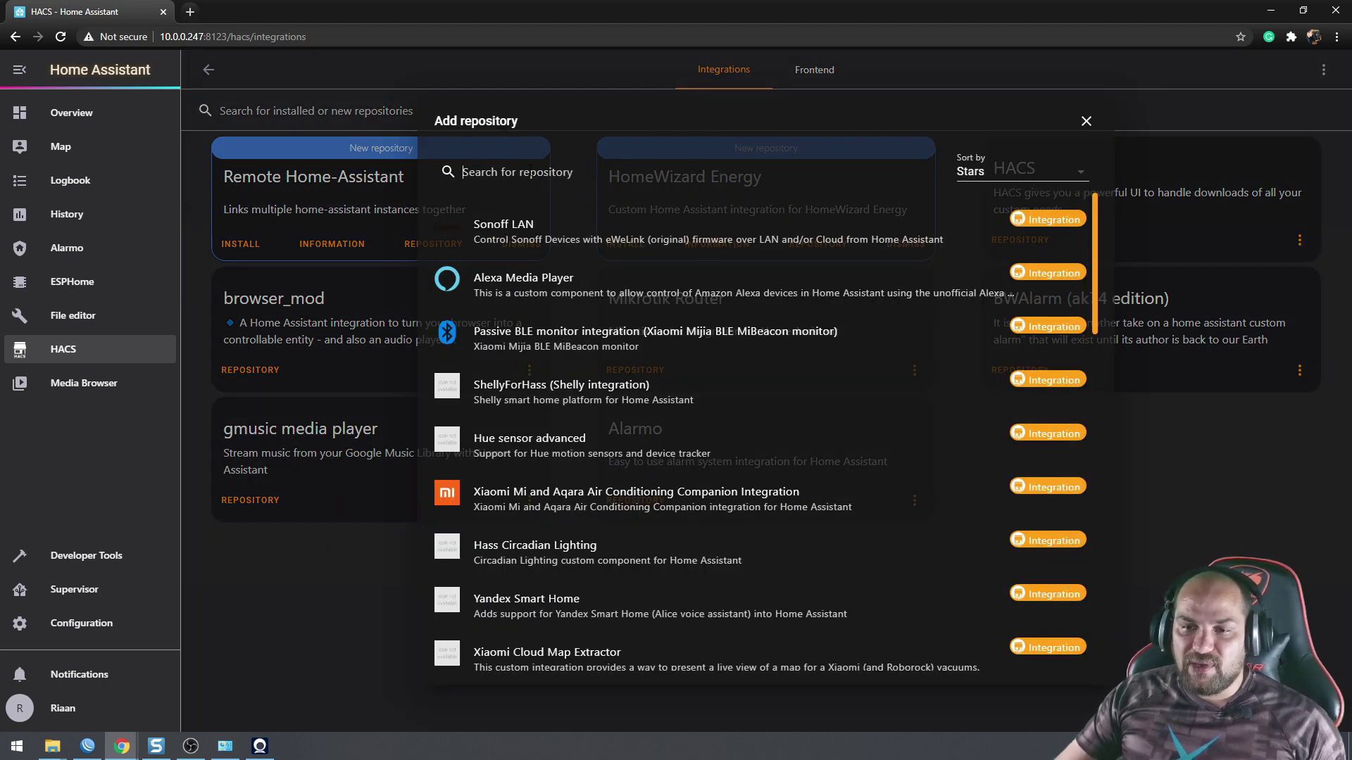
pyautogui.write('re')
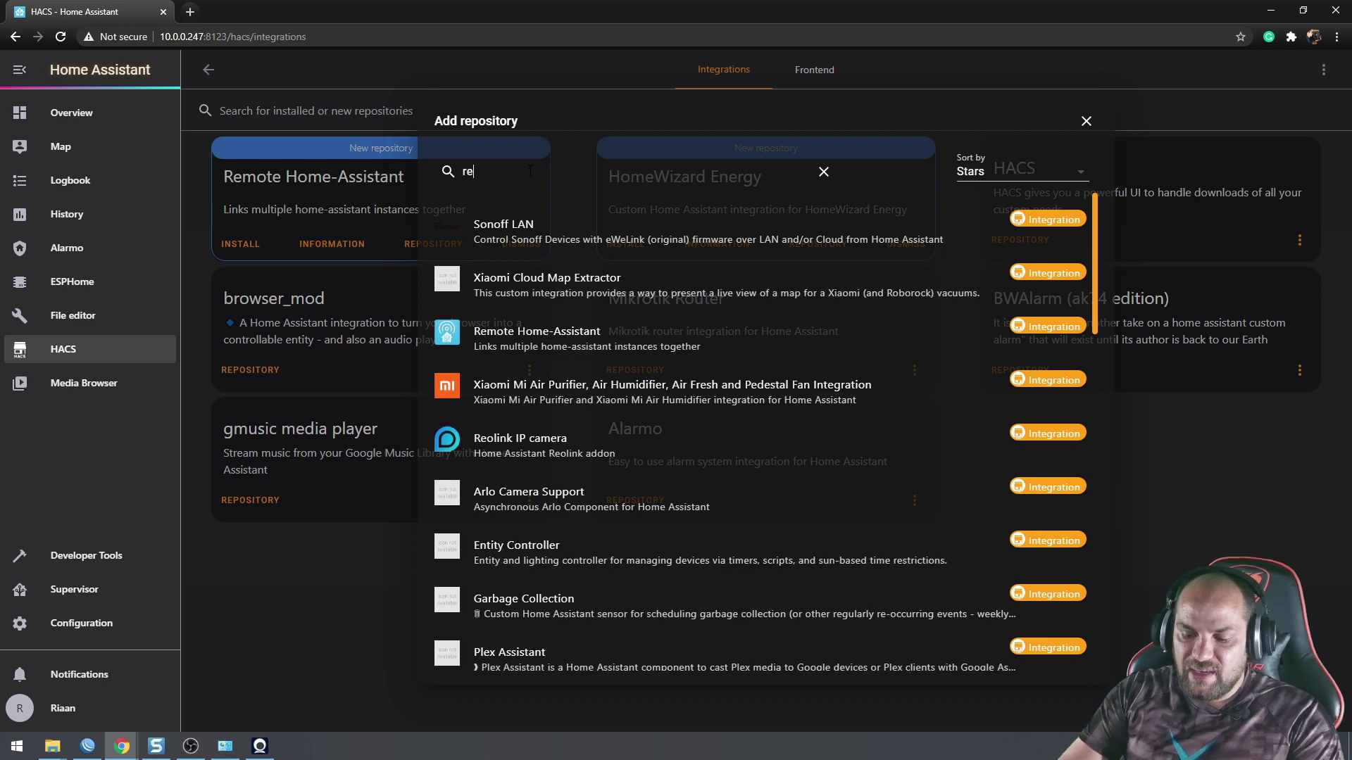
pyautogui.write('o')
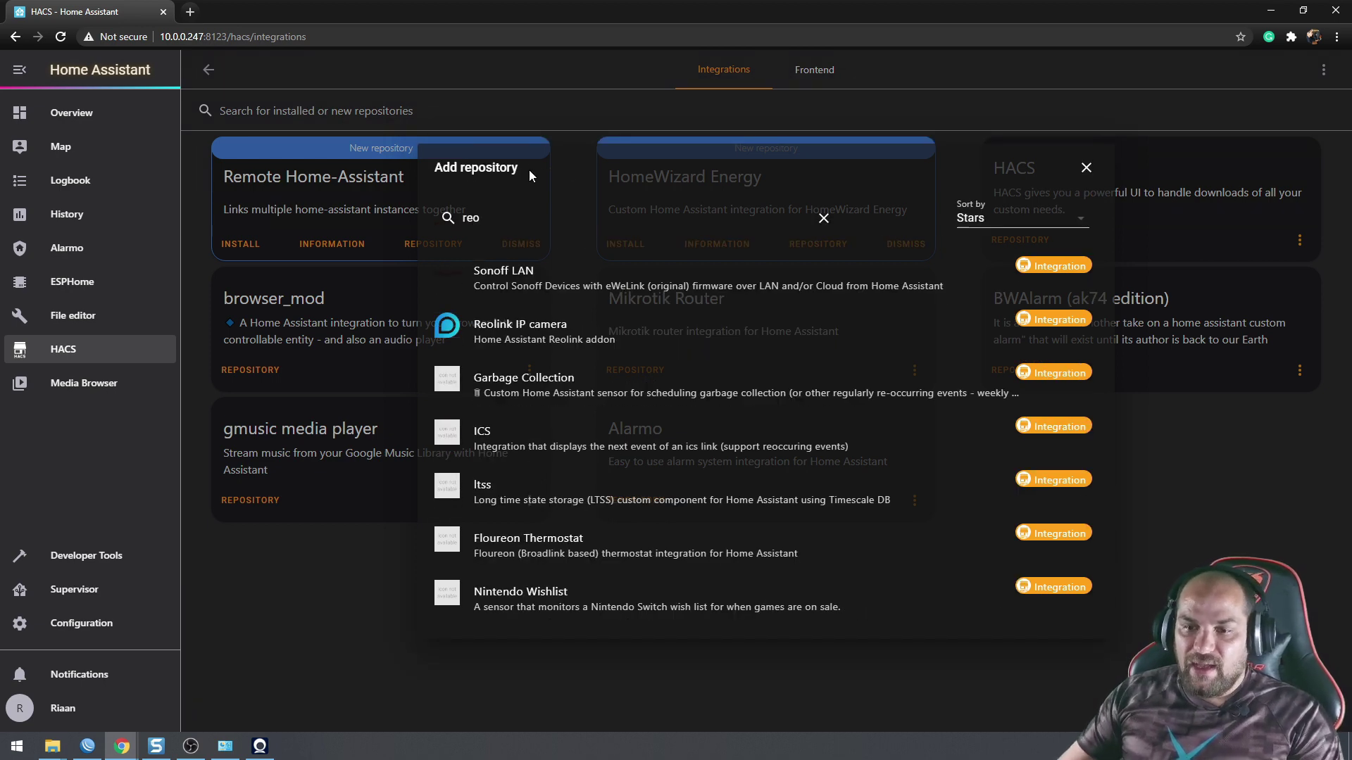
pyautogui.click(533, 344)
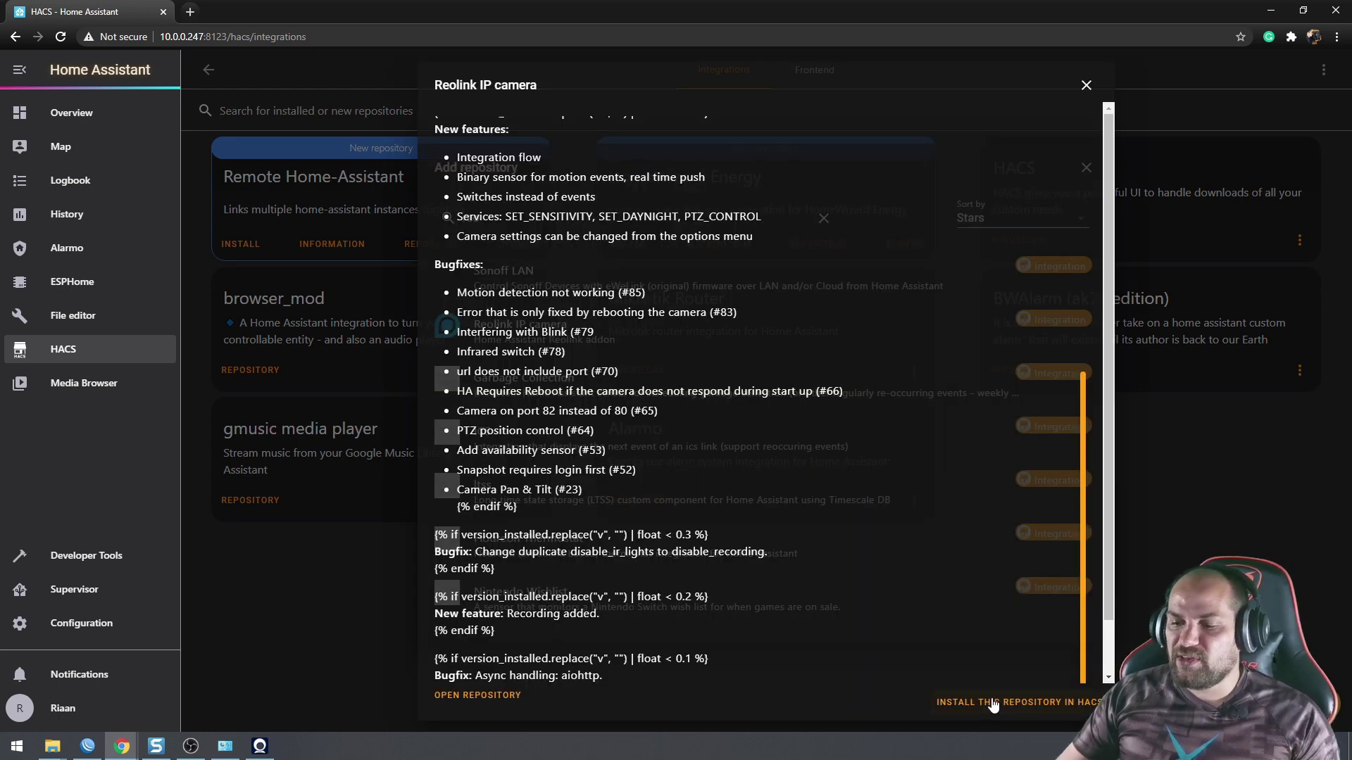
pyautogui.click(993, 703)
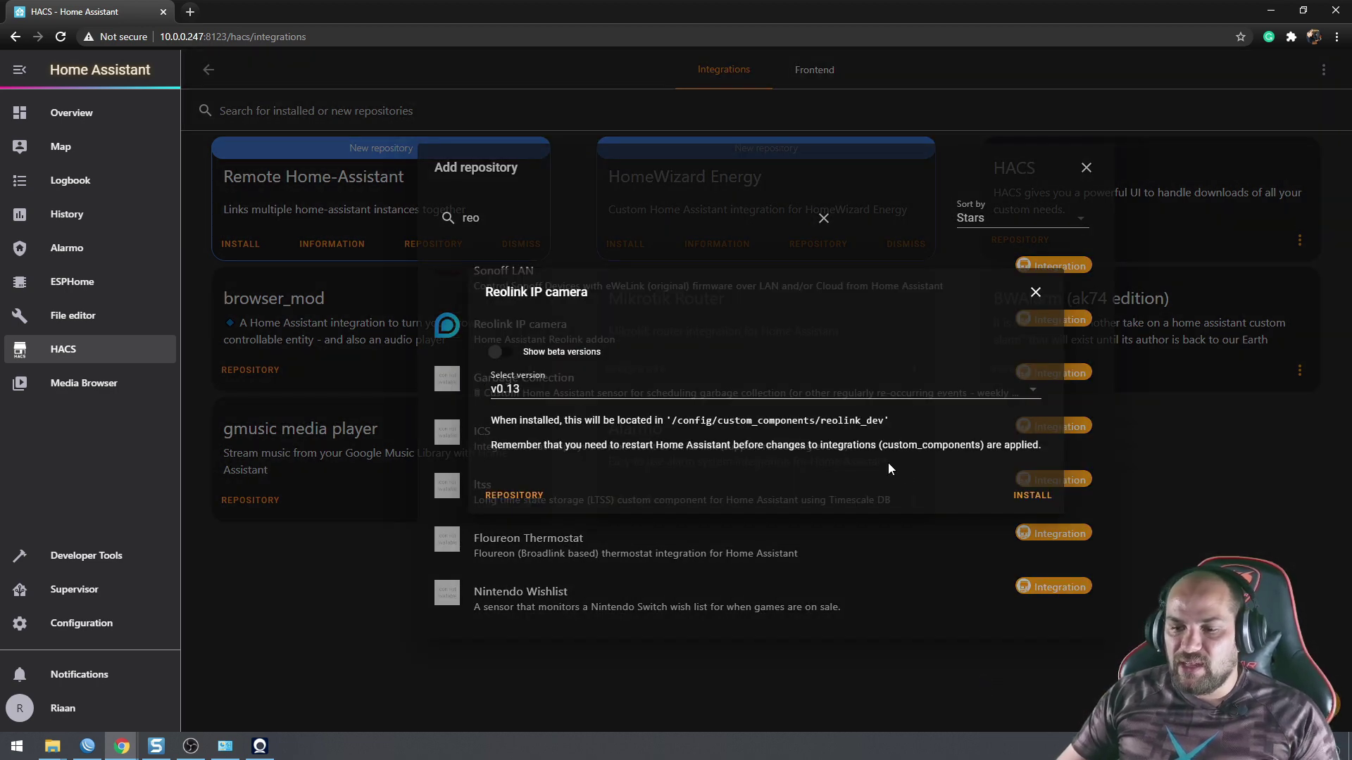
pyautogui.click(1030, 495)
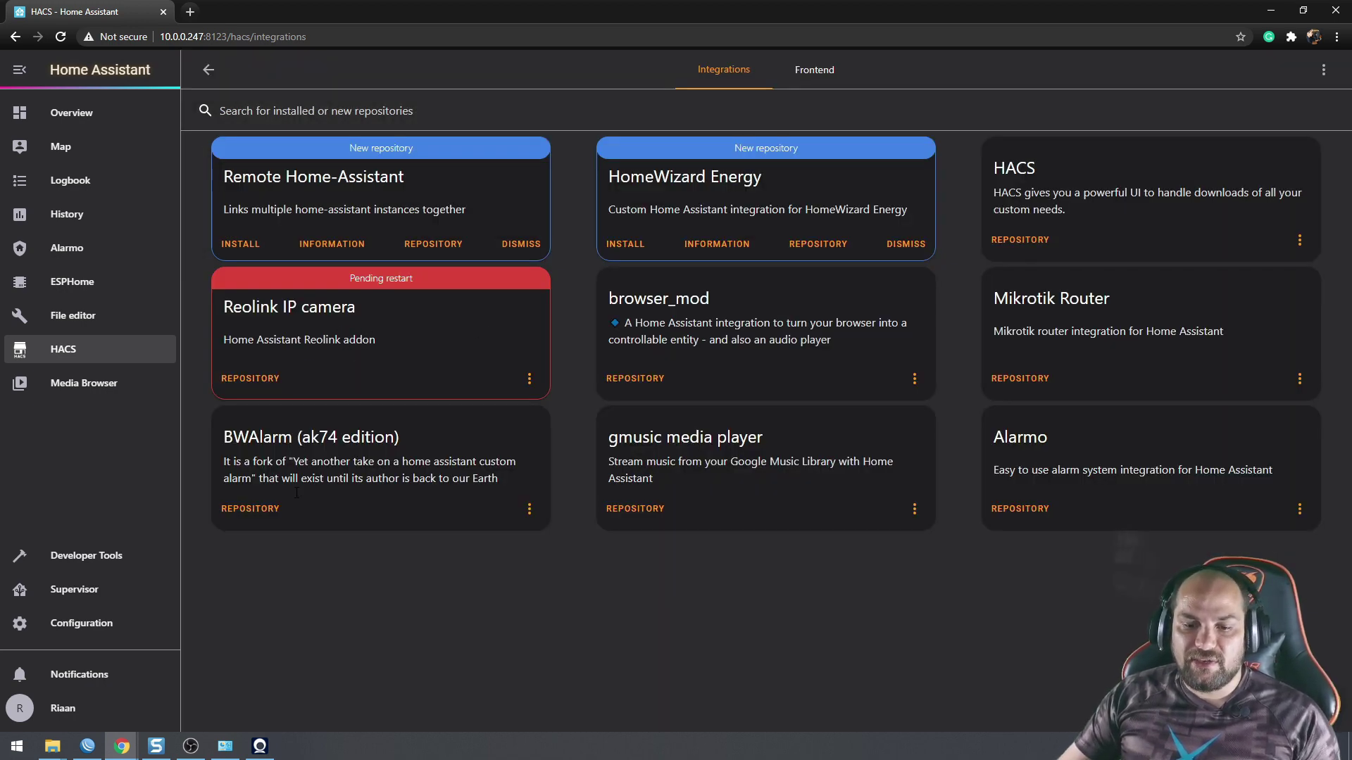
pyautogui.click(352, 304)
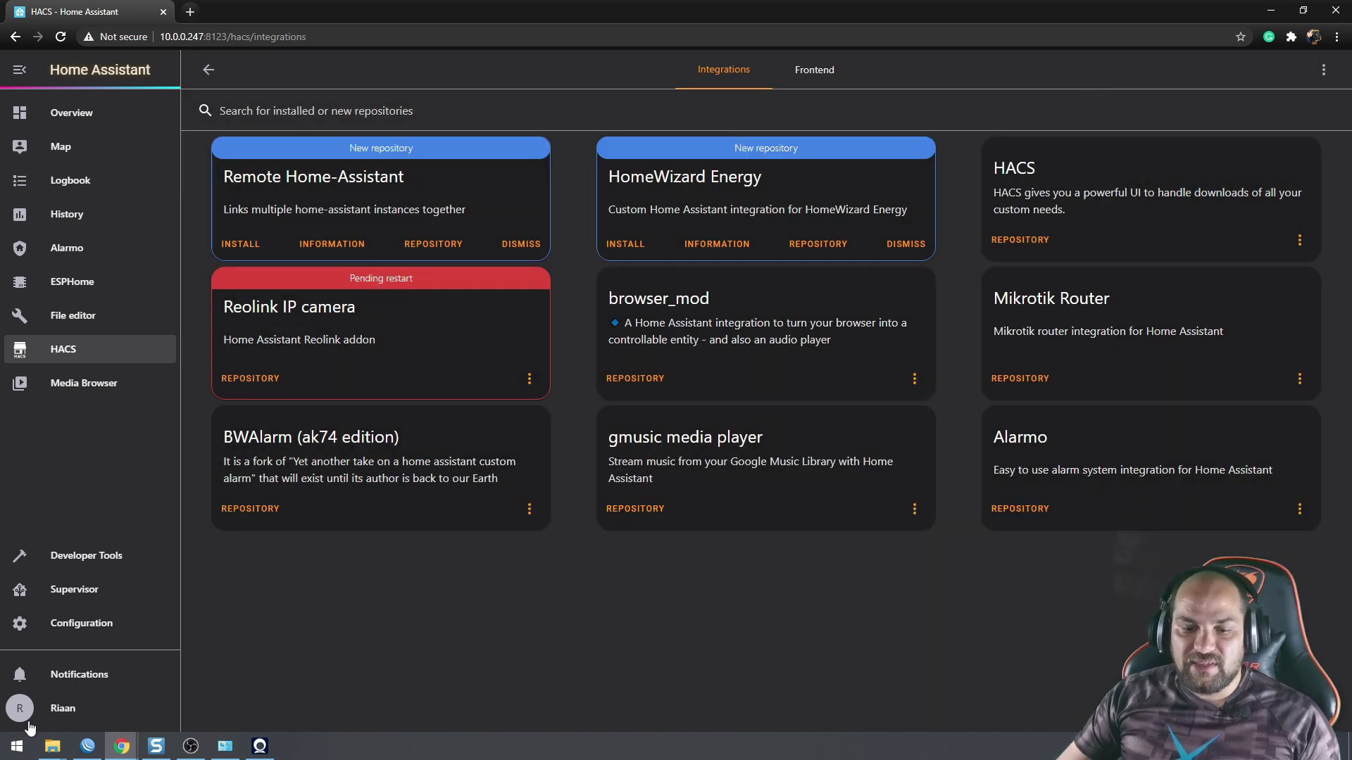
# Start setting up a new Reolink IP camera integration in the Home Assistant configuration, searching for "reo"
pyautogui.click(85, 625)
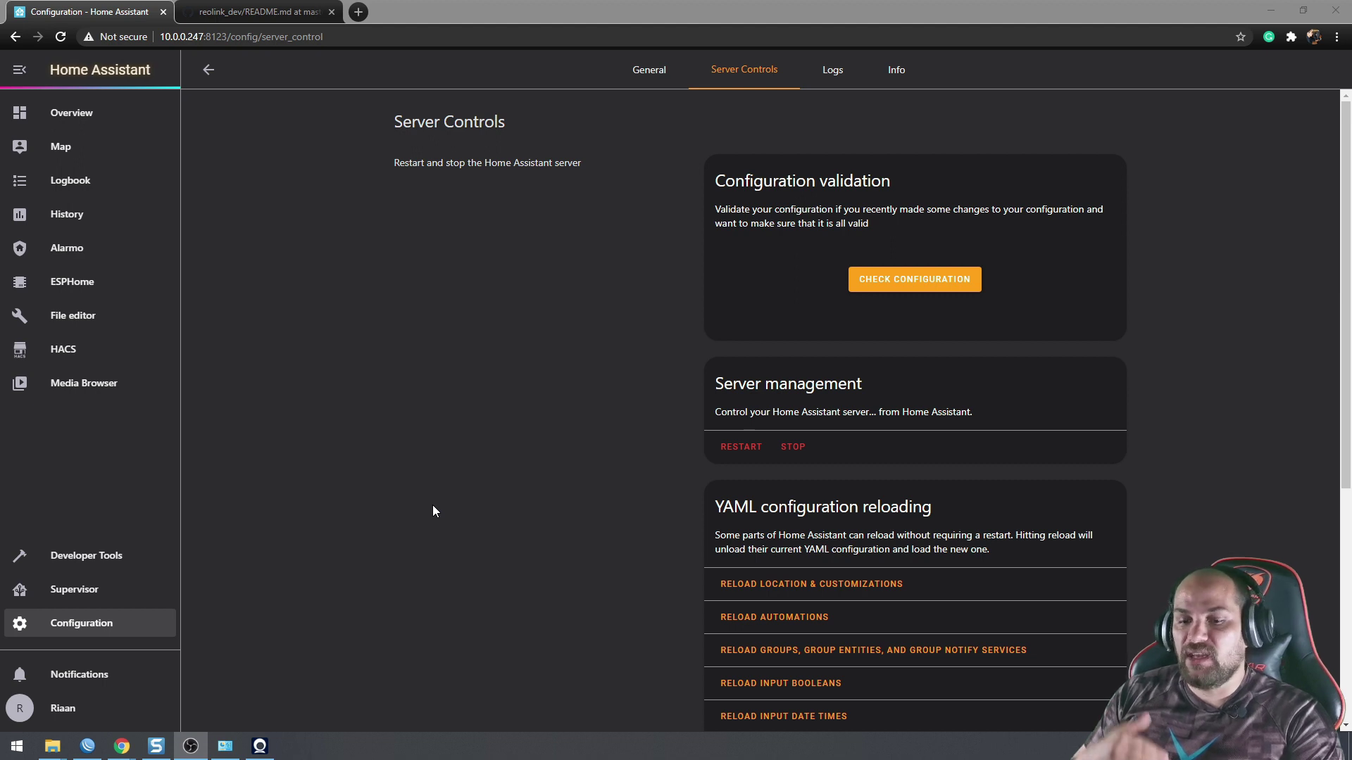
pyautogui.click(83, 625)
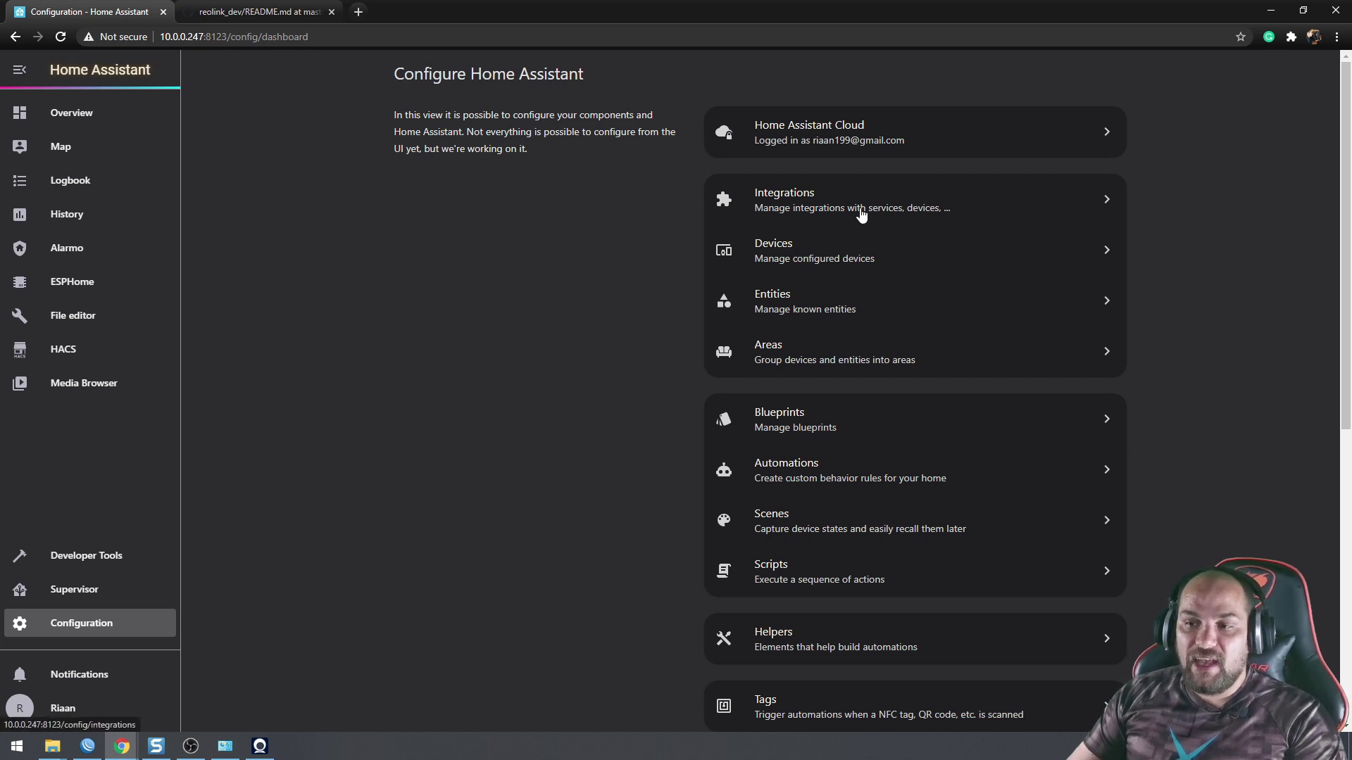
pyautogui.click(787, 201)
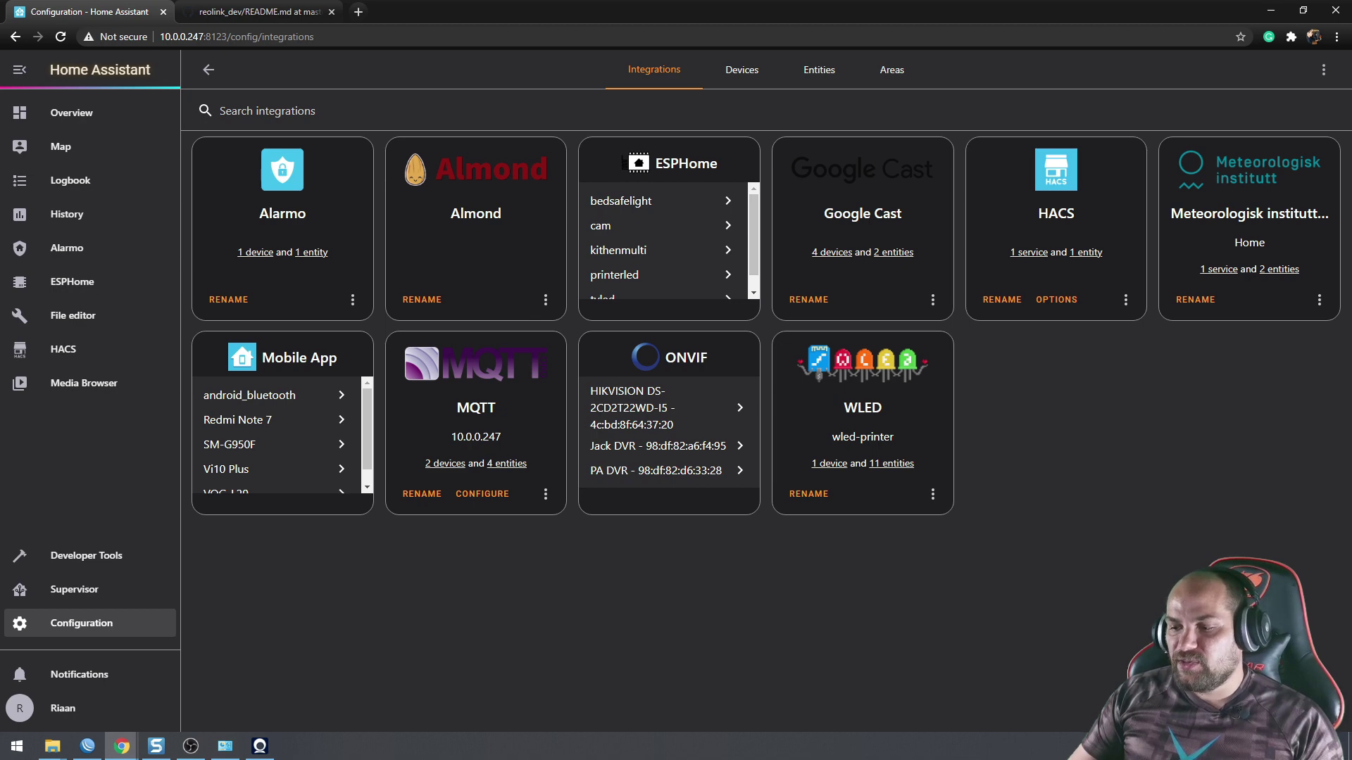
pyautogui.click(1274, 708)
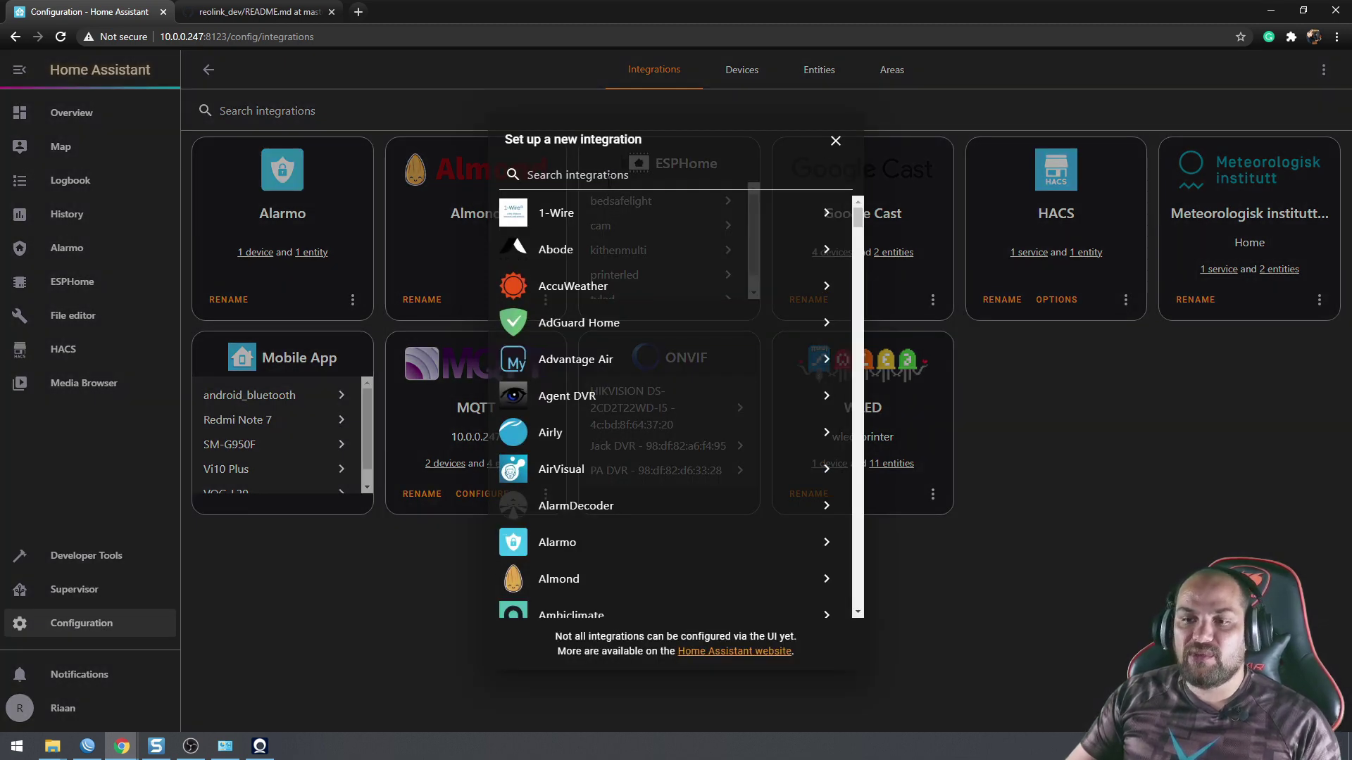
pyautogui.click(608, 176)
pyautogui.write('reo')
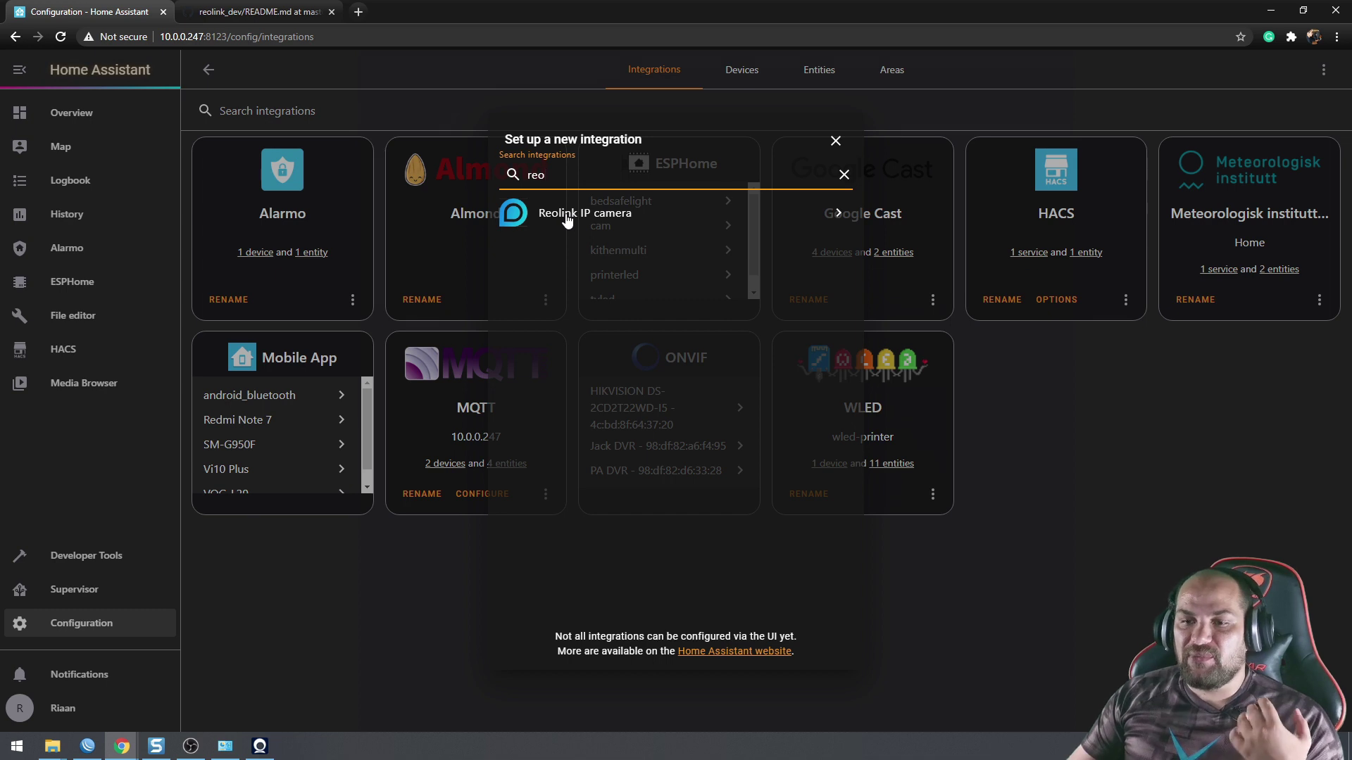
pyautogui.click(566, 214)
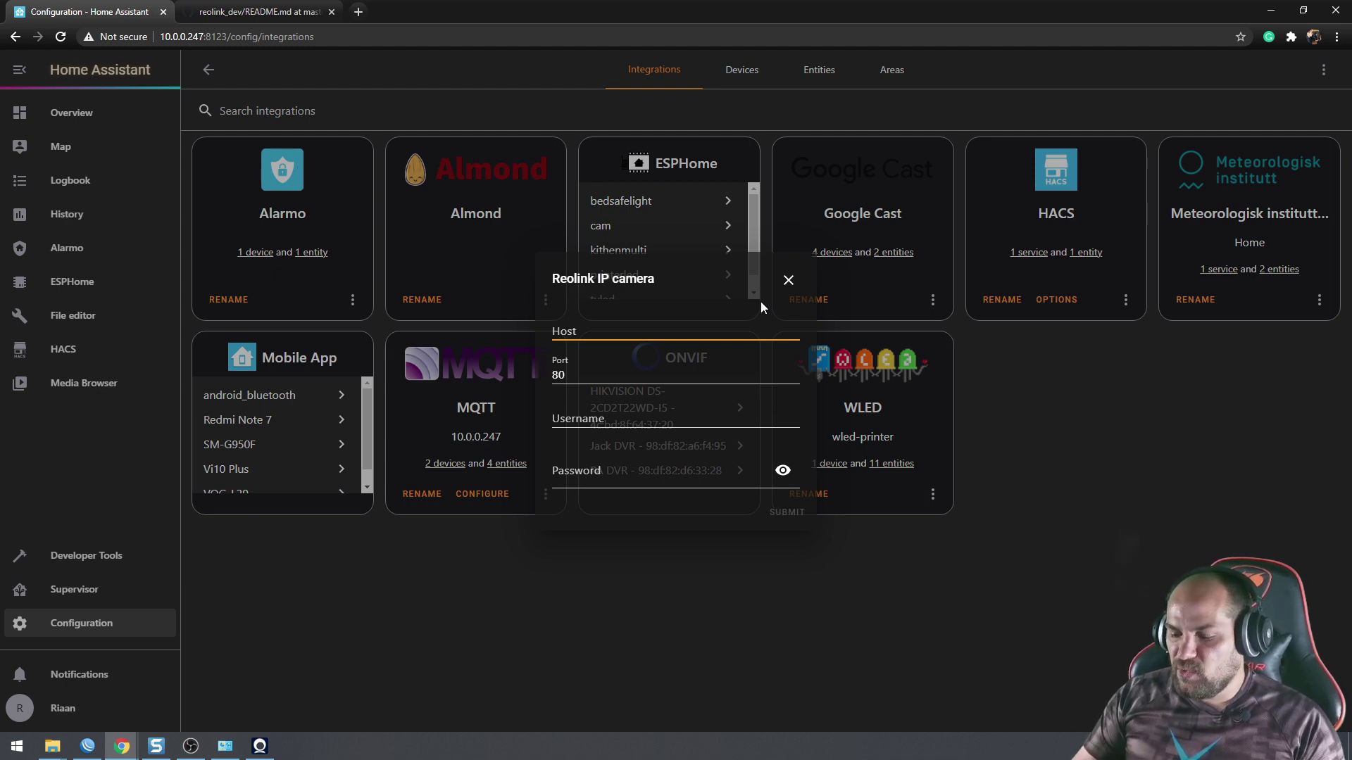
# Submit the camera connection with host 10.0.0.81, username admin and the account password
pyautogui.write('10.0')
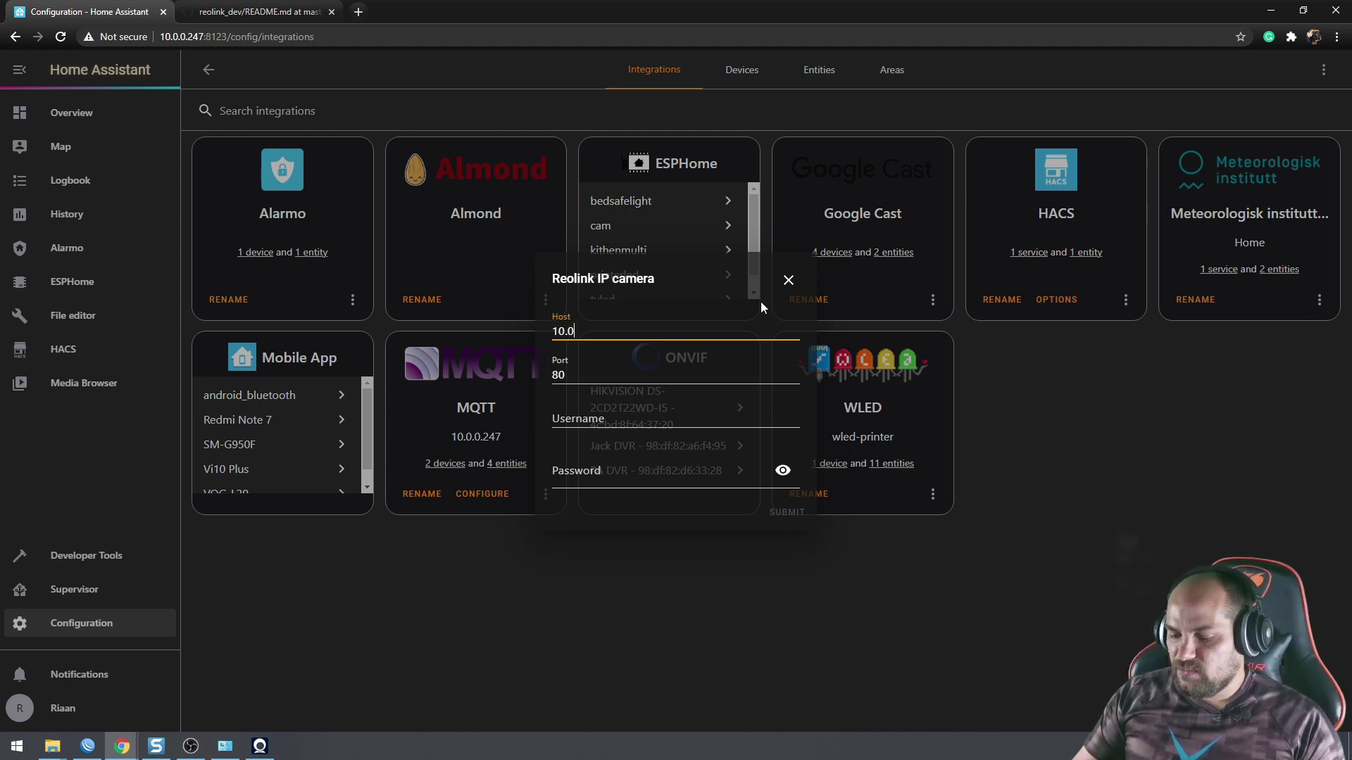
pyautogui.write('.0.81')
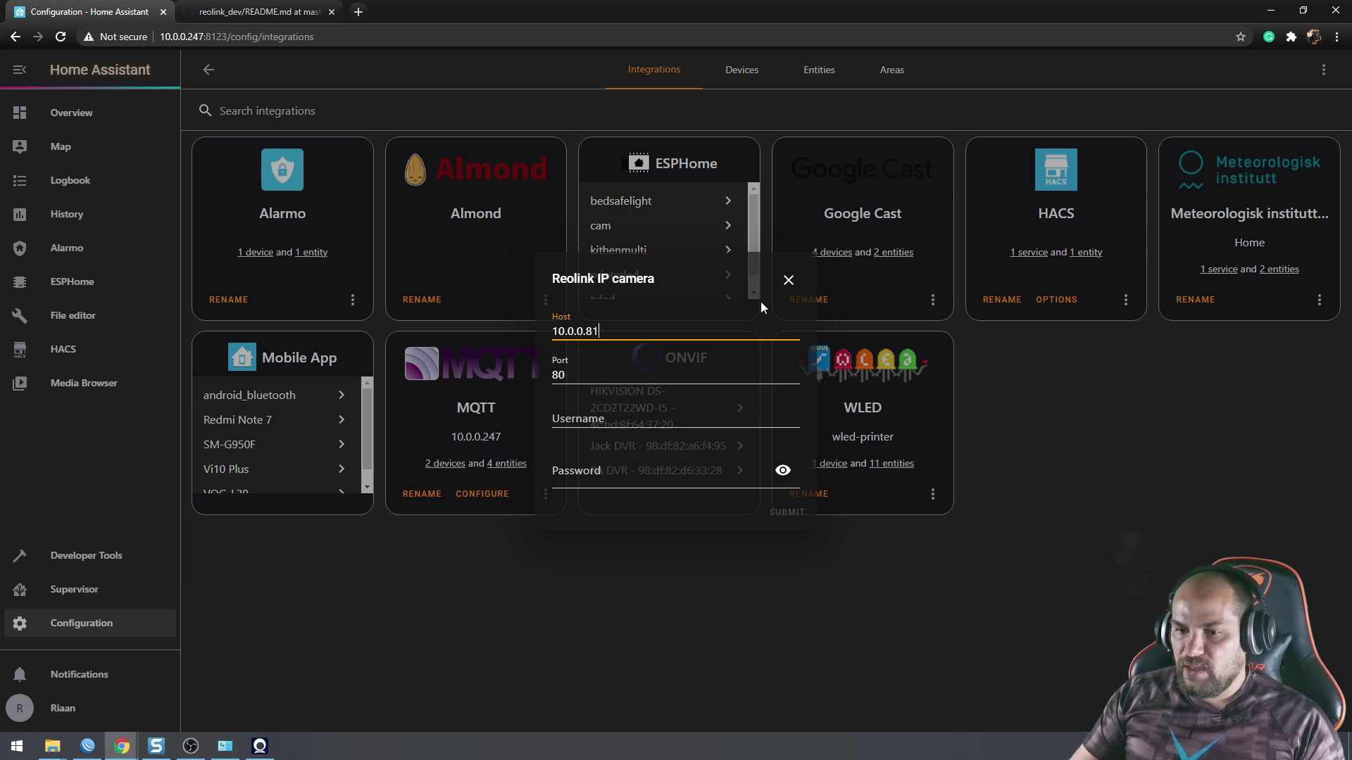
pyautogui.click(633, 410)
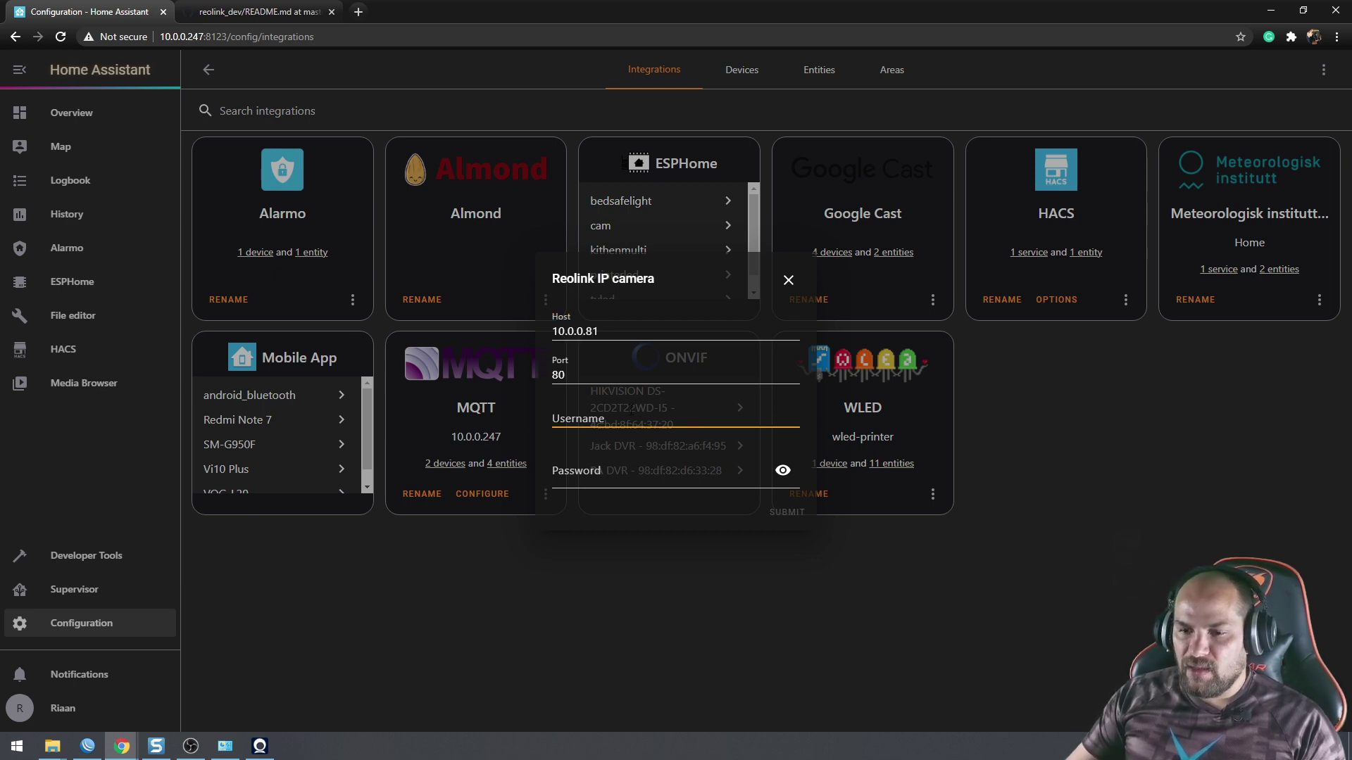
pyautogui.write('admin')
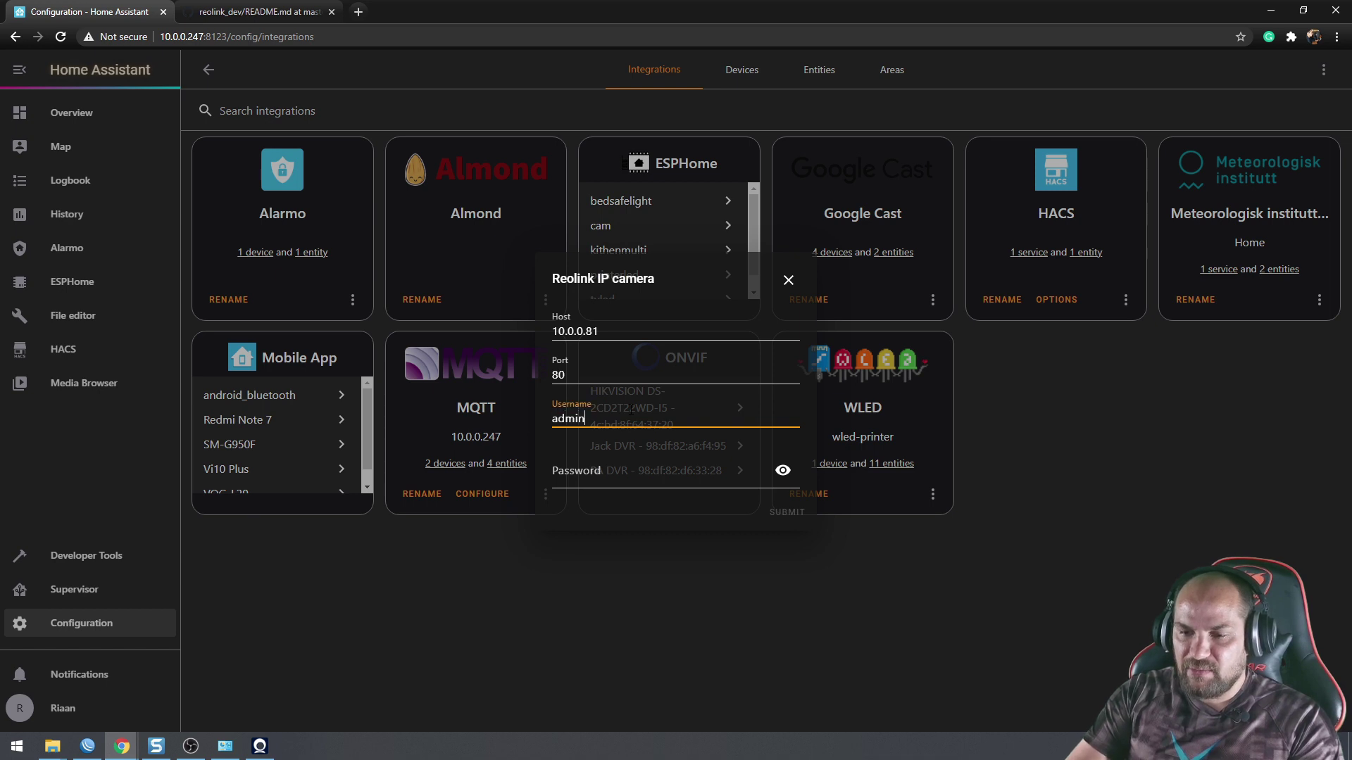
pyautogui.press('Tab')
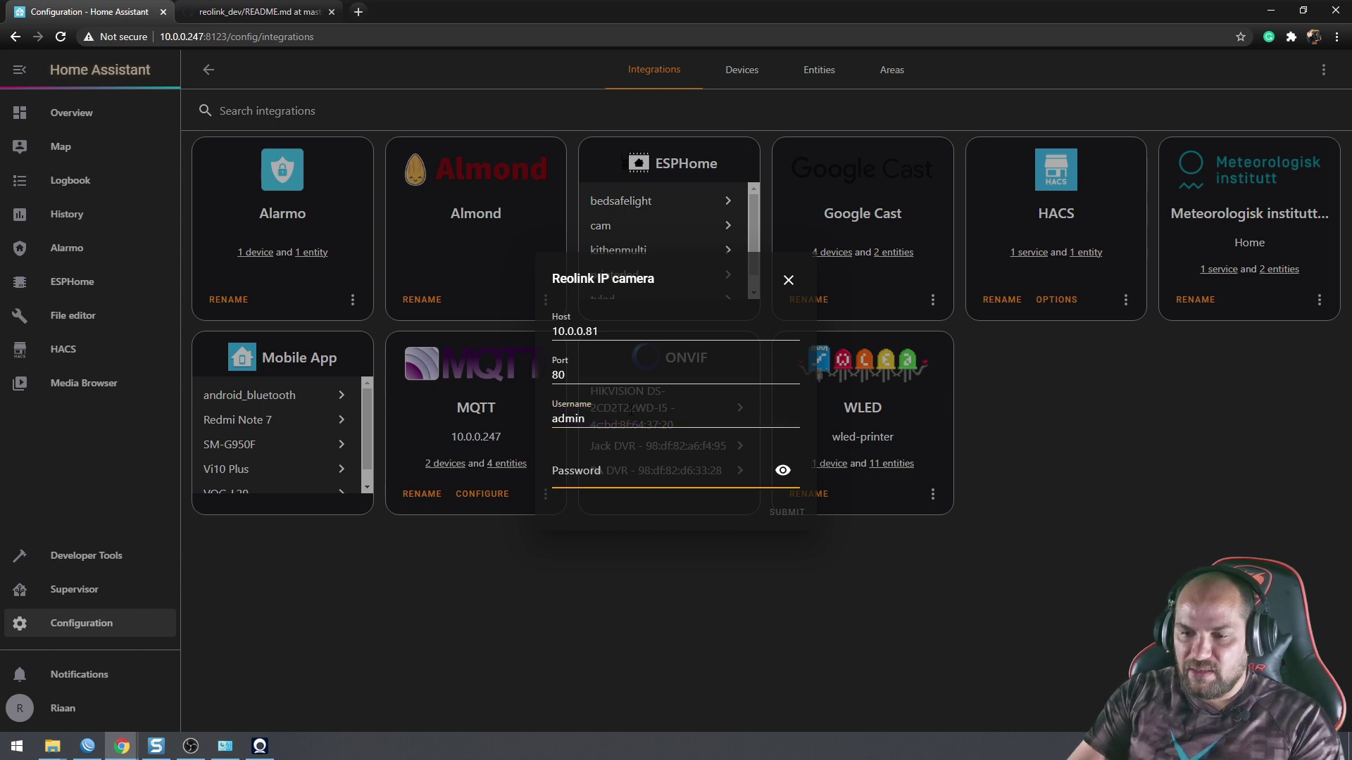
pyautogui.write('*****')
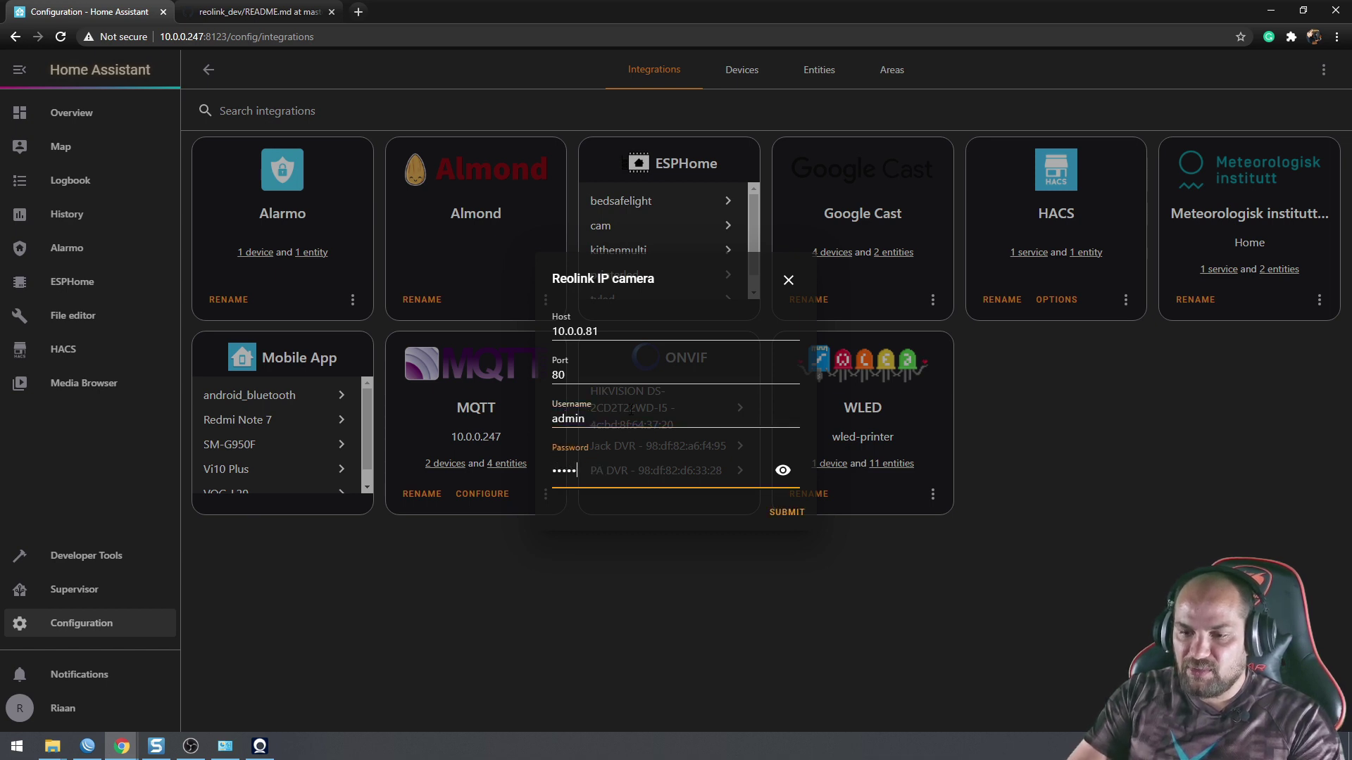
pyautogui.write('***')
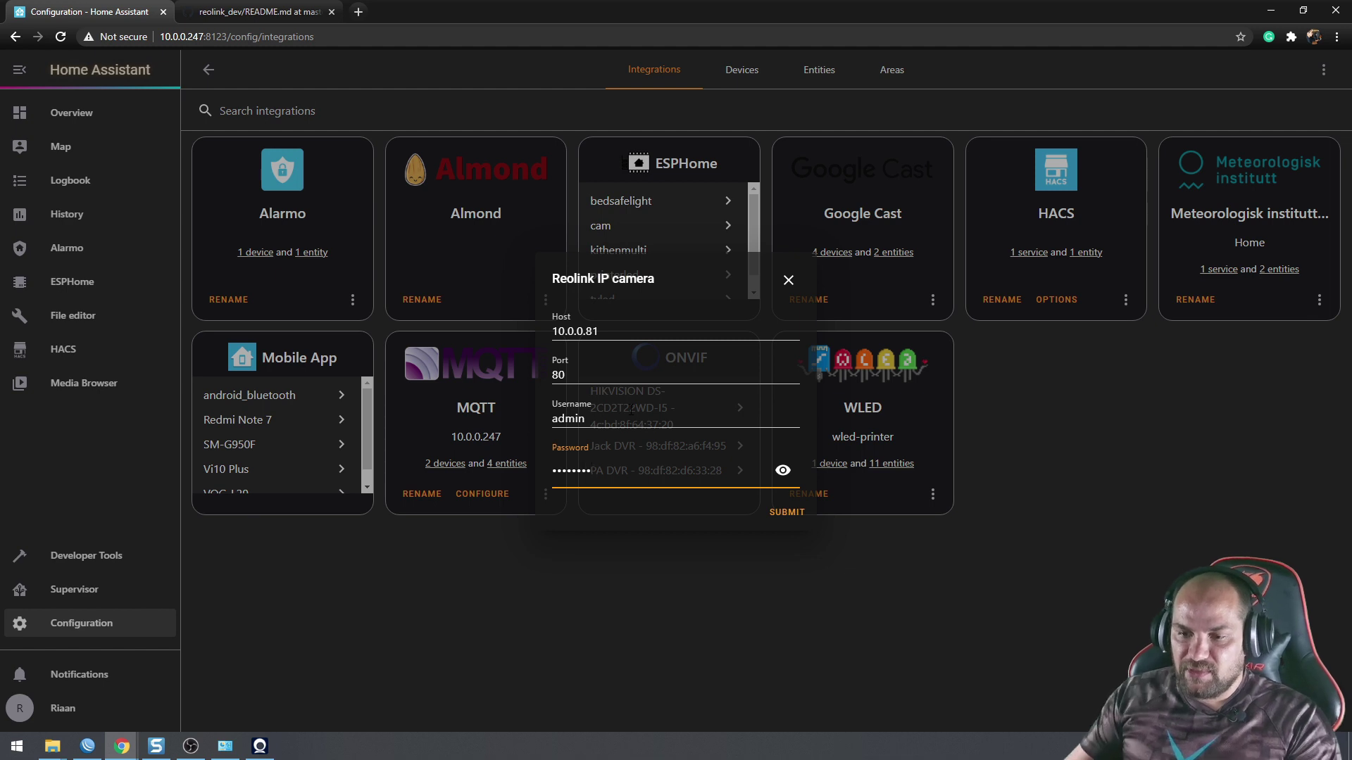
pyautogui.click(634, 418)
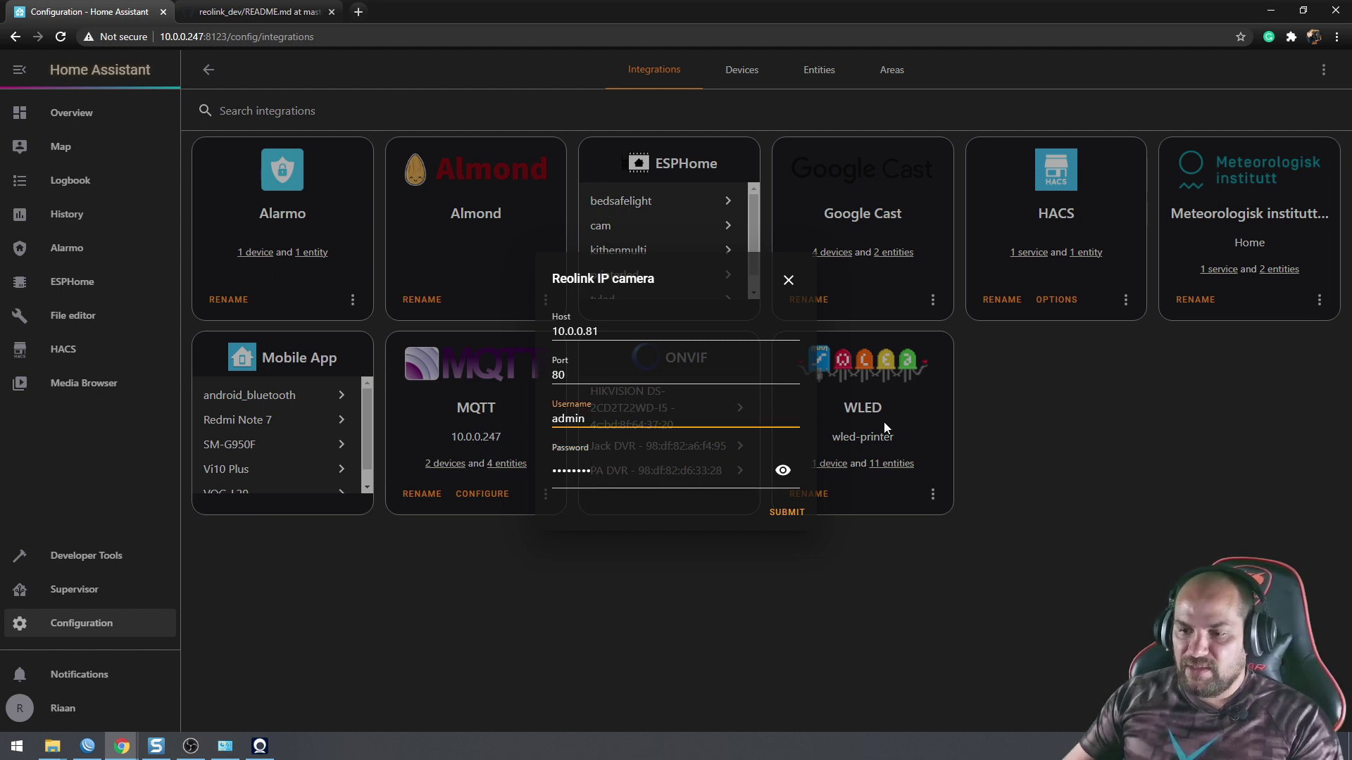
pyautogui.click(779, 515)
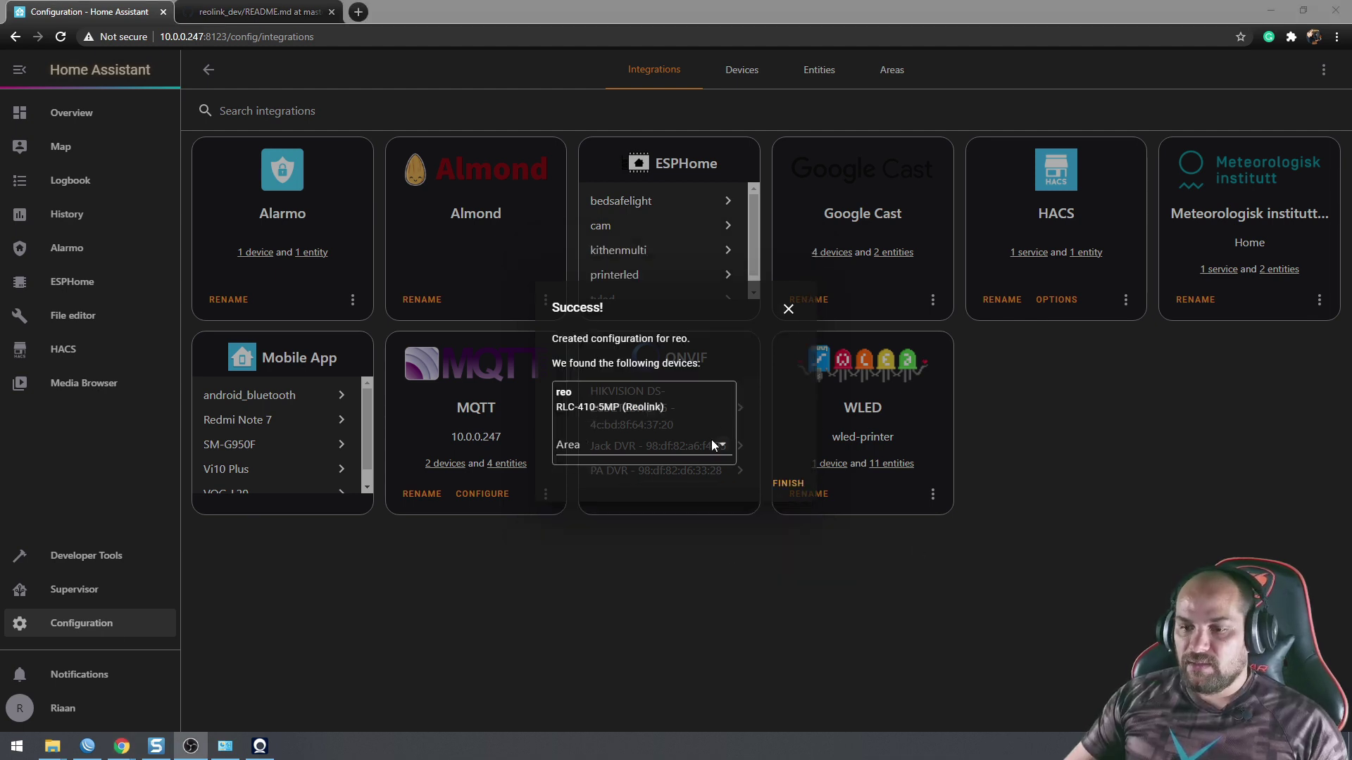
# Assign the RLC-410-5MP (Reolink) device to the Living Room area and finish the integration setup
pyautogui.moveTo(556, 407); pyautogui.dragTo(686, 414)
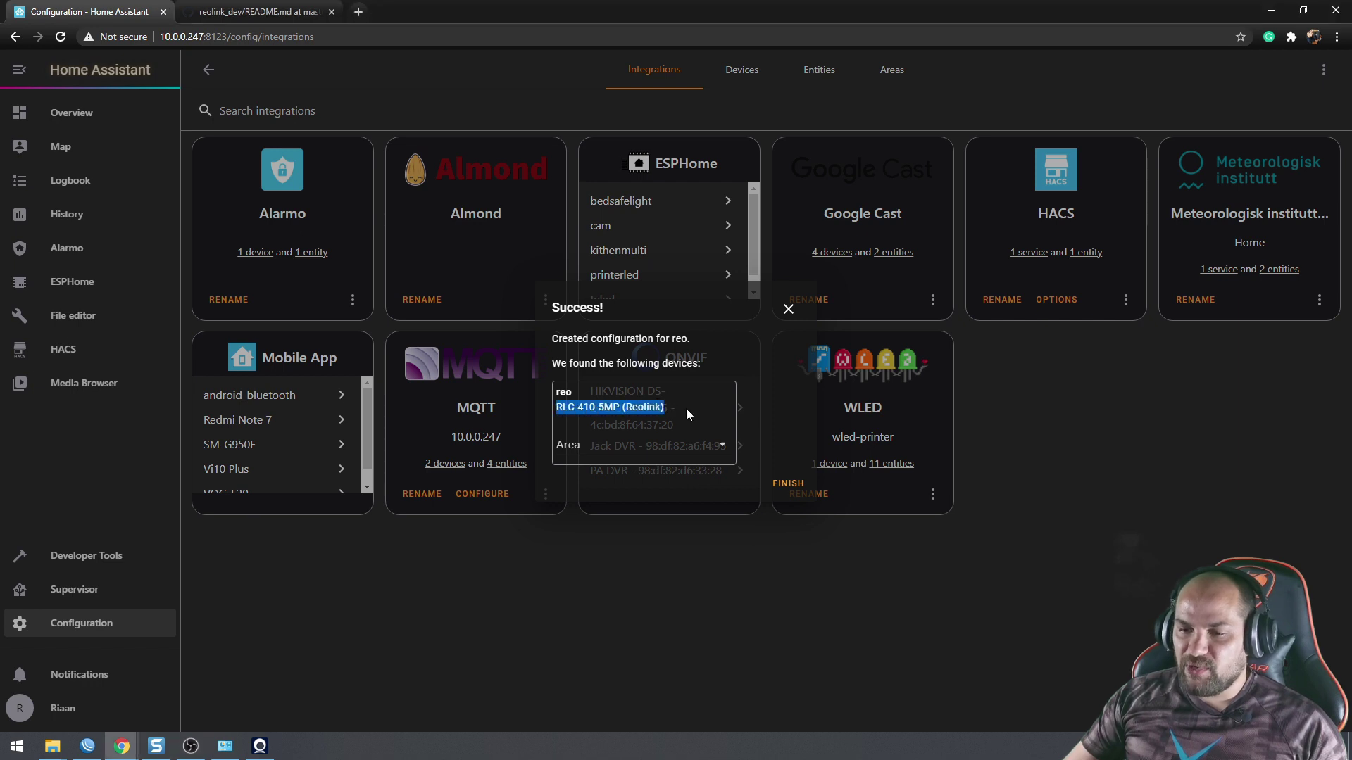
pyautogui.click(723, 451)
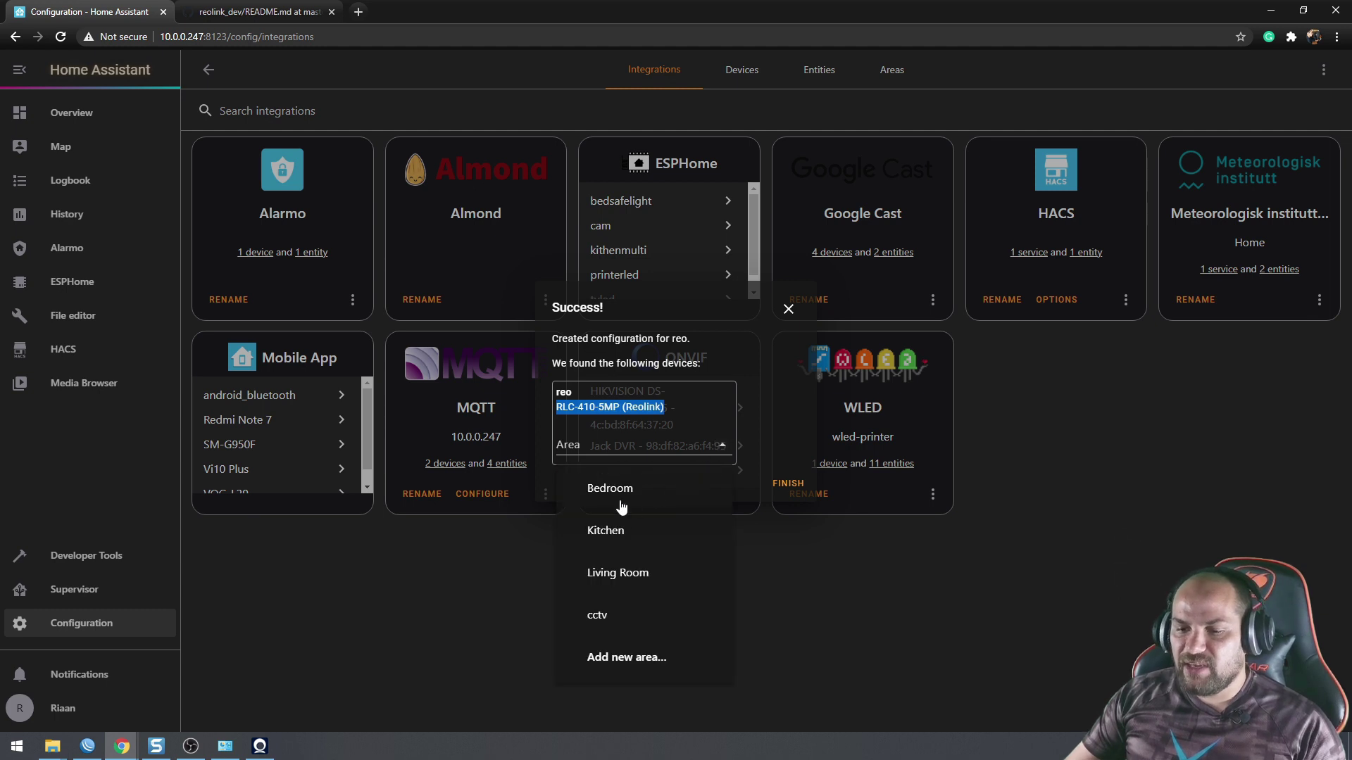
pyautogui.click(617, 573)
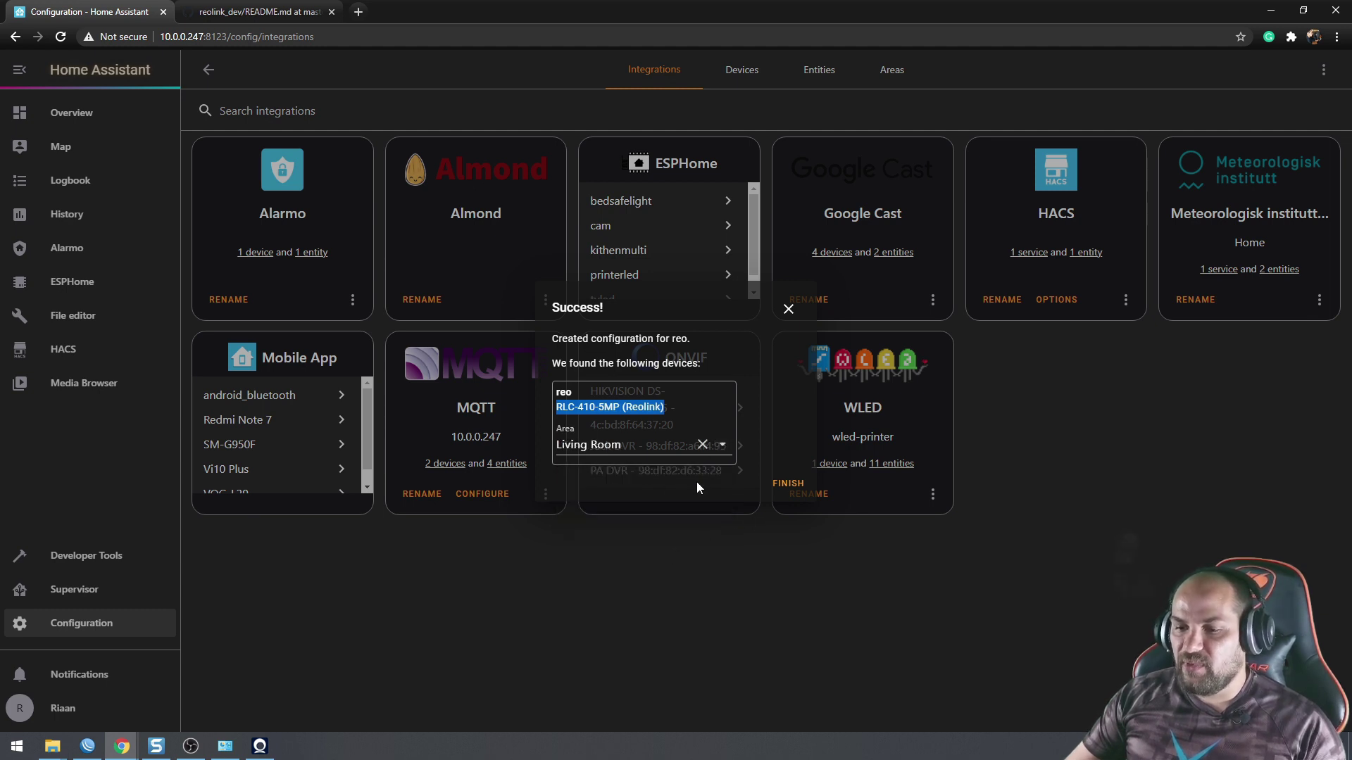
pyautogui.click(783, 488)
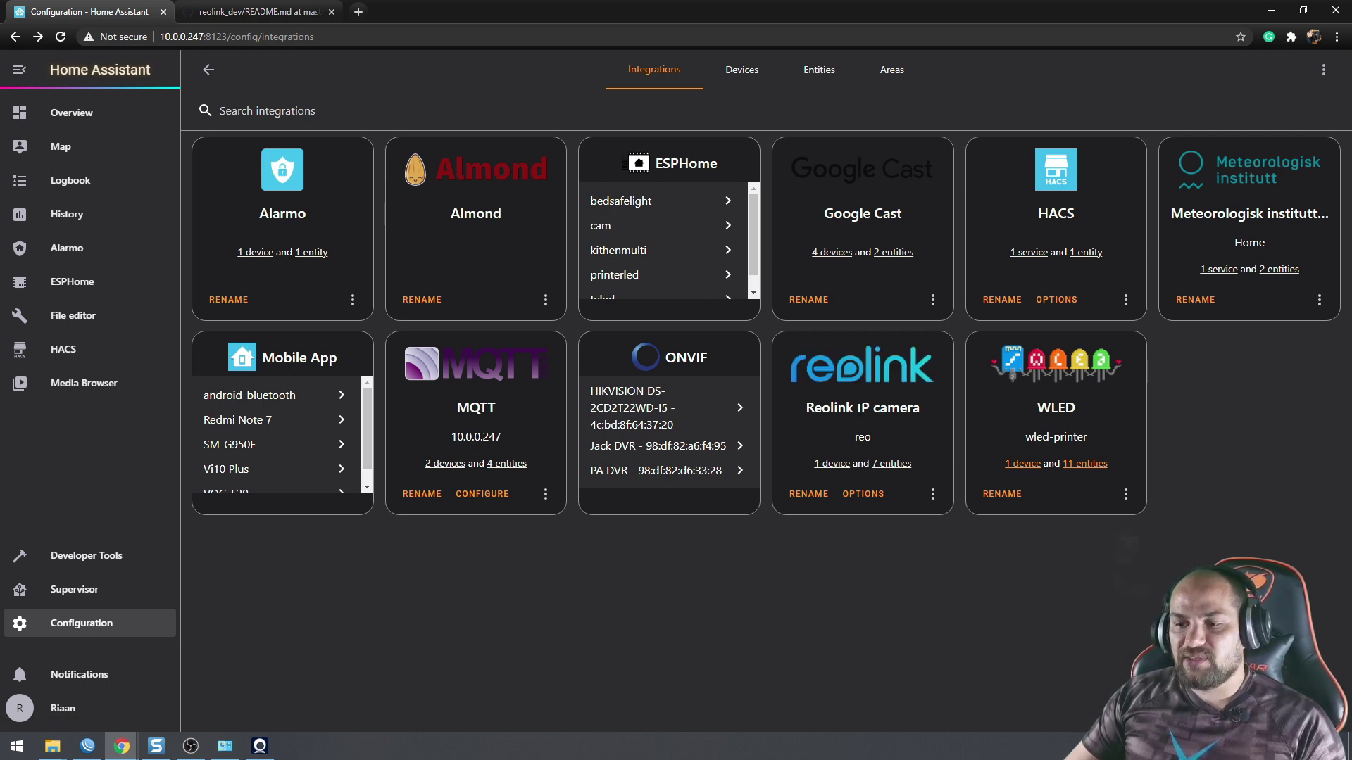
# Review the Reolink integration's entities and inspect the settings of the reo camera entity
pyautogui.click(899, 465)
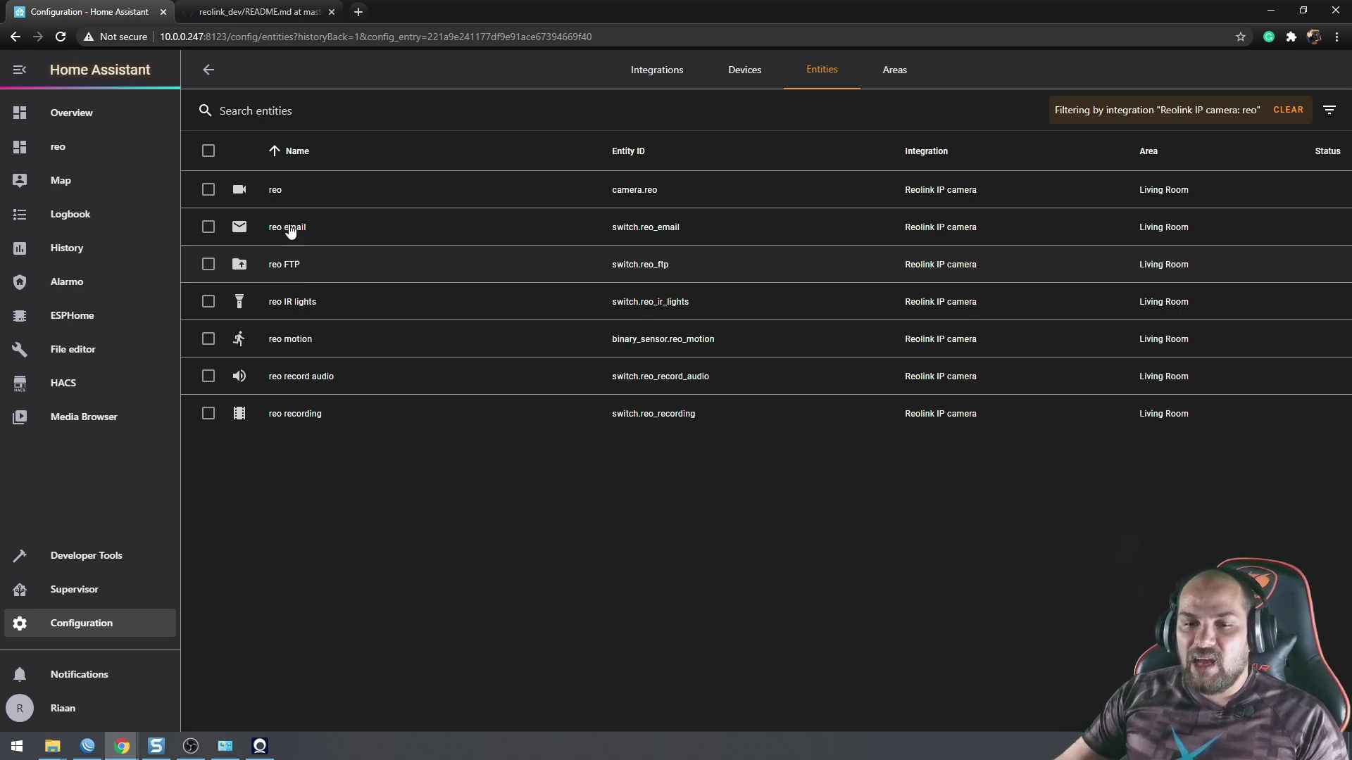
pyautogui.click(267, 201)
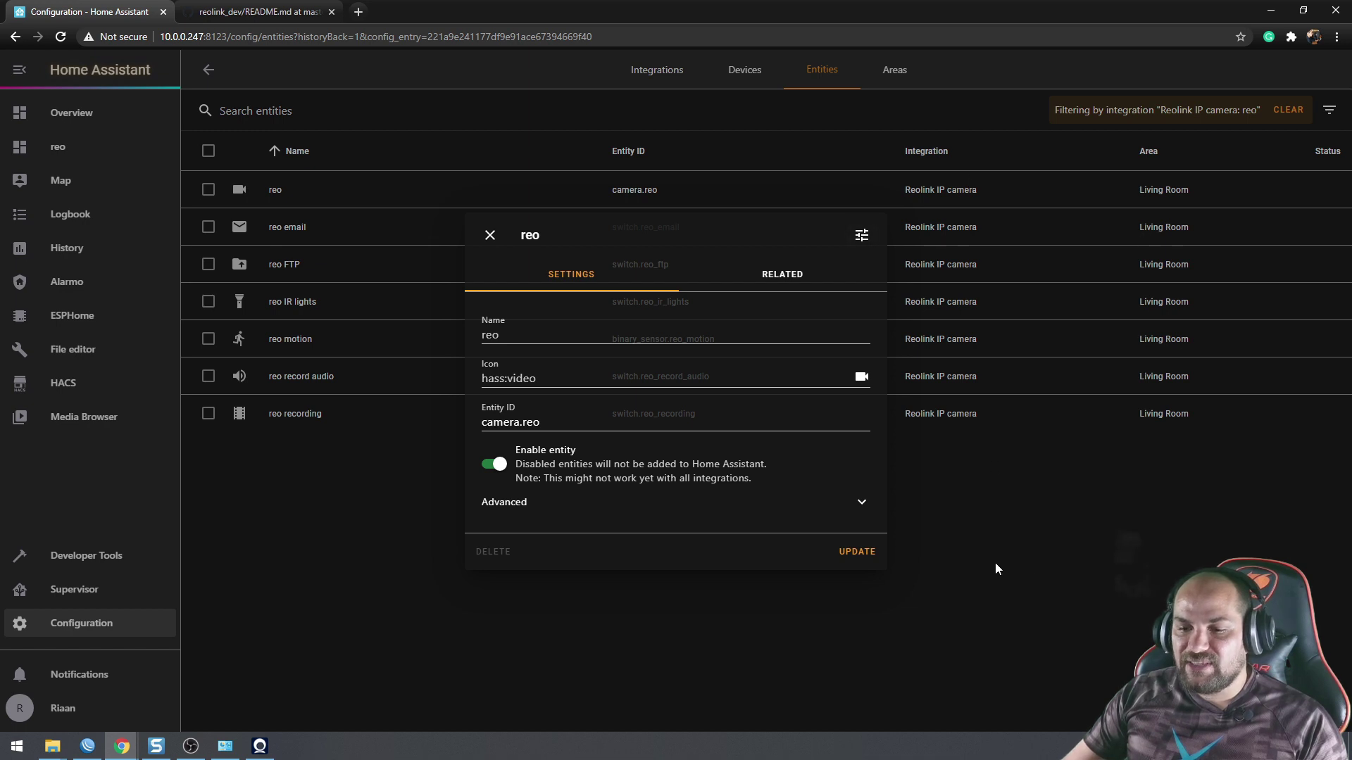
pyautogui.click(995, 566)
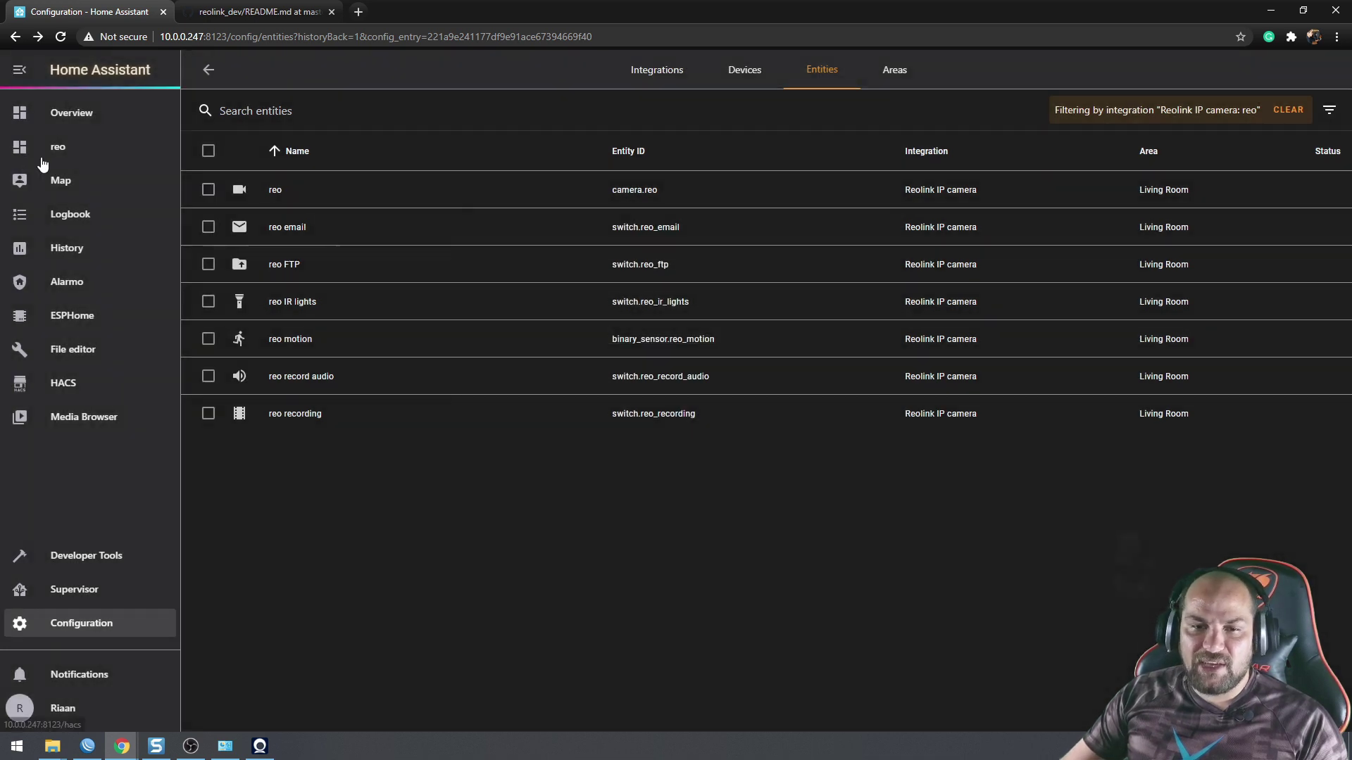
# Open the reo dashboard for editing and start a new Picture Glance card in its view
pyautogui.click(78, 148)
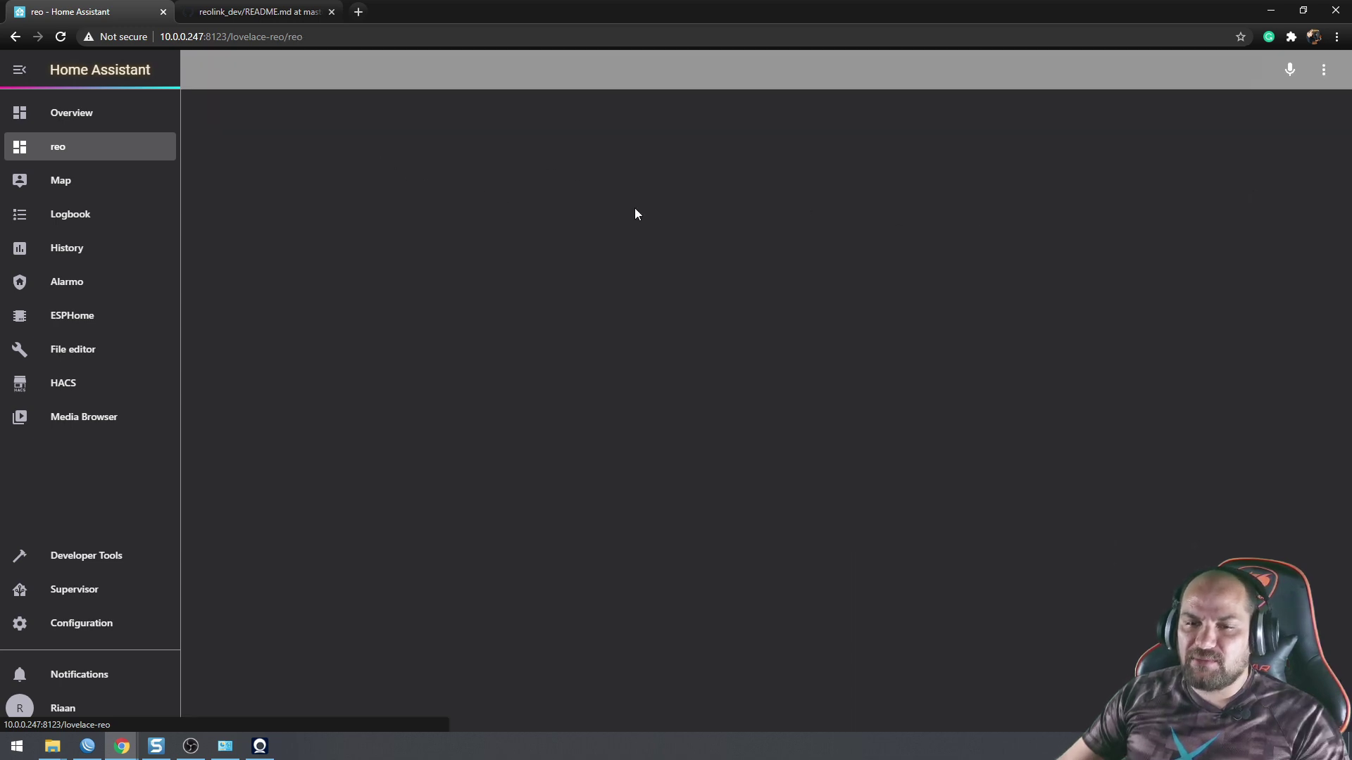
pyautogui.click(1323, 69)
pyautogui.click(1288, 112)
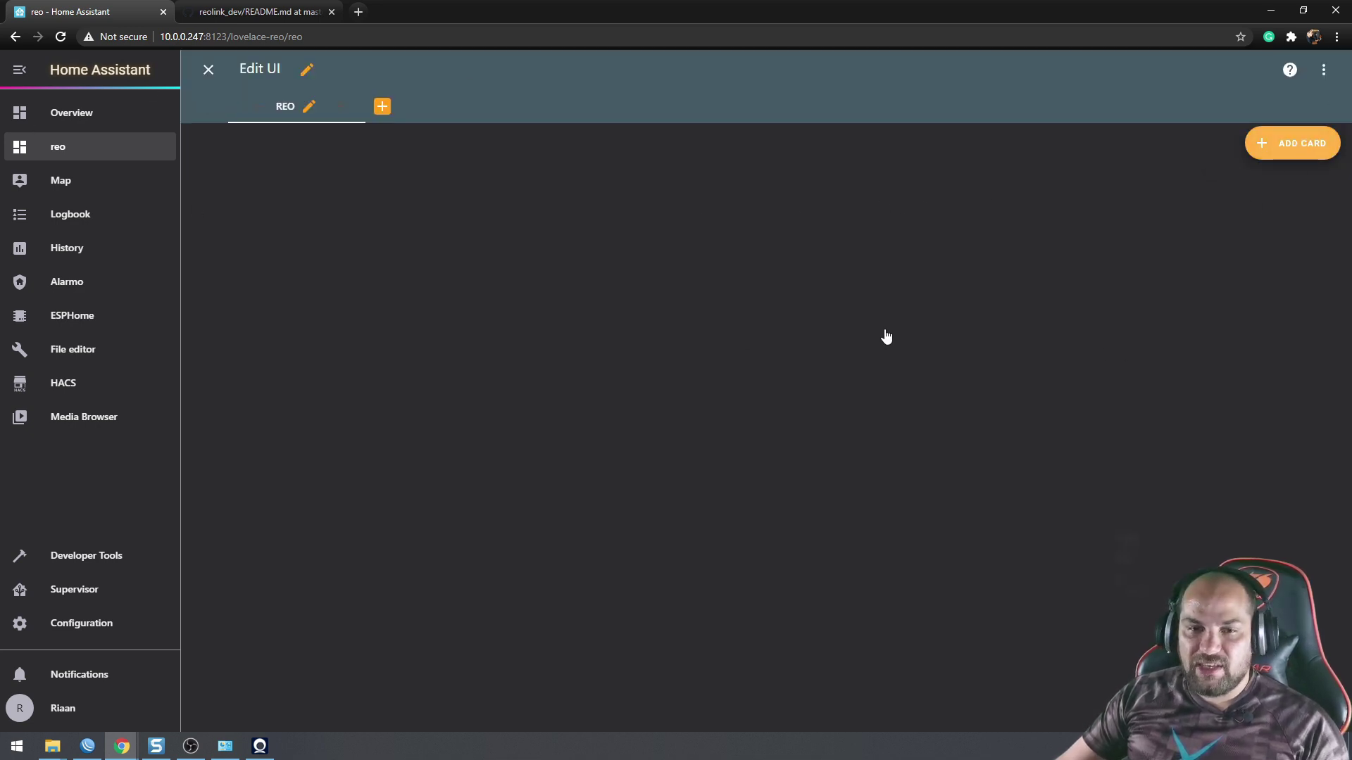
pyautogui.click(1292, 143)
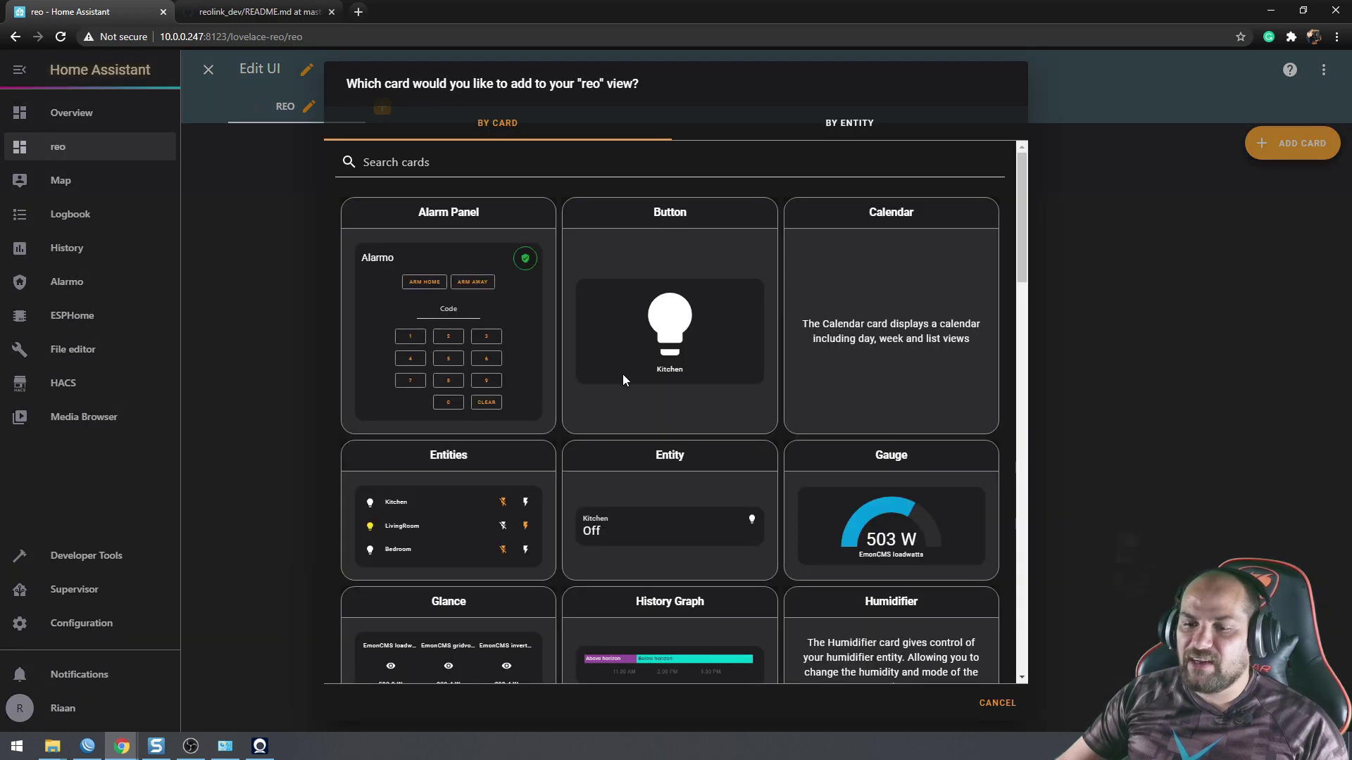
pyautogui.scroll(-7, 751, 426)
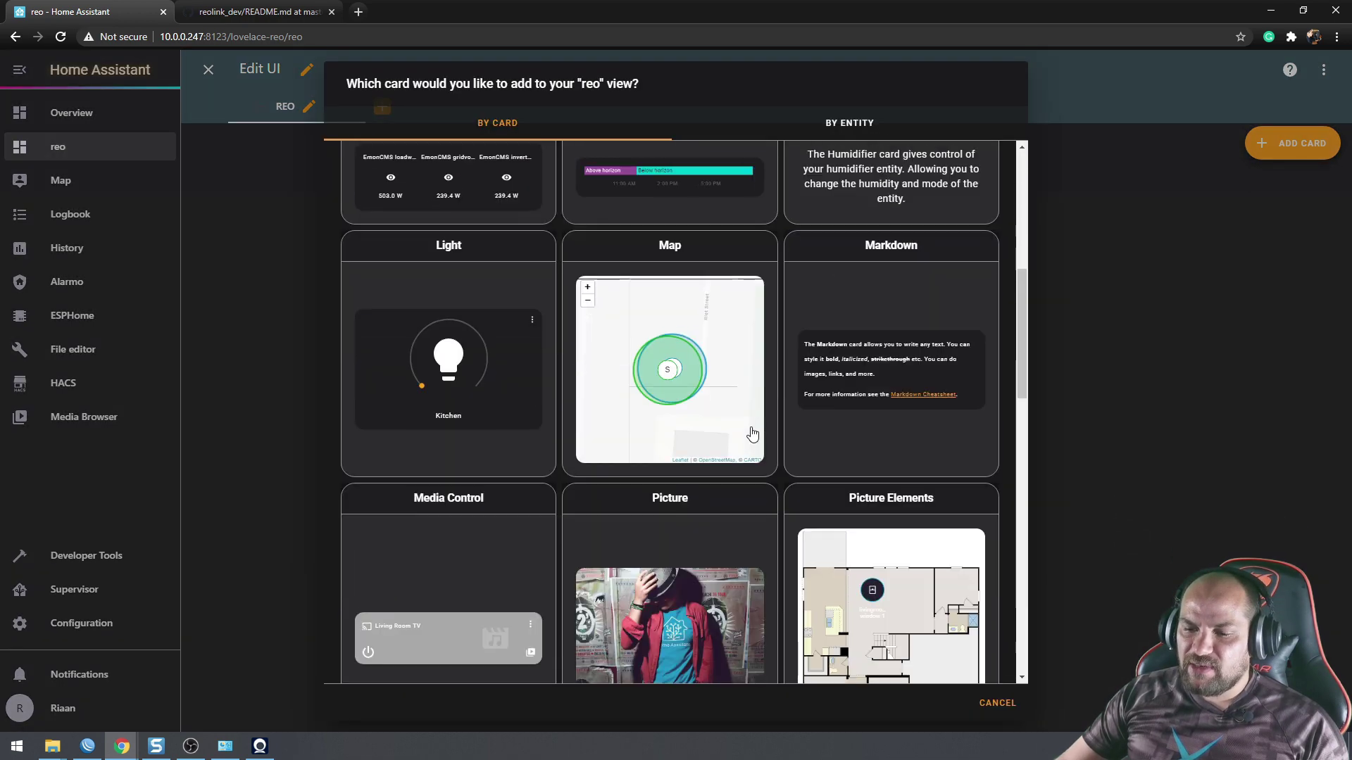
pyautogui.scroll(-6, 752, 433)
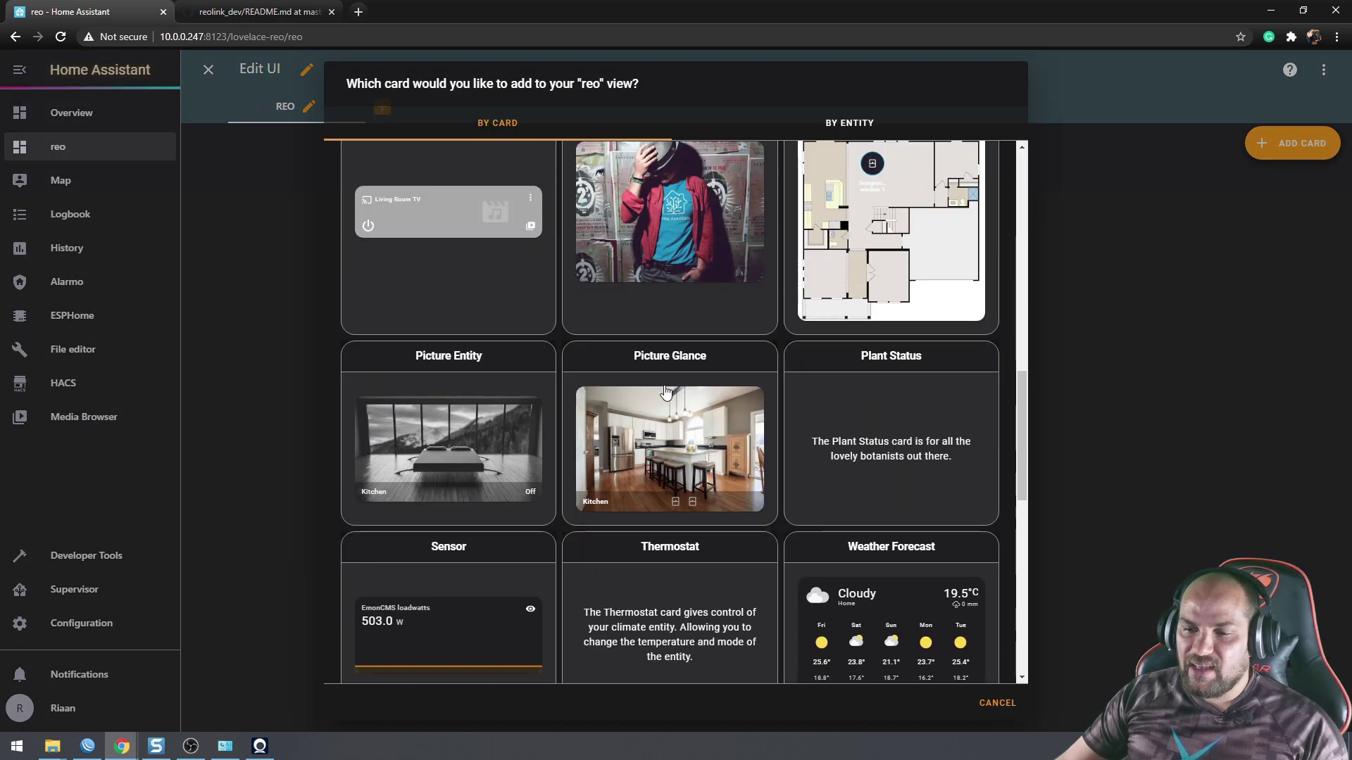
pyautogui.click(690, 437)
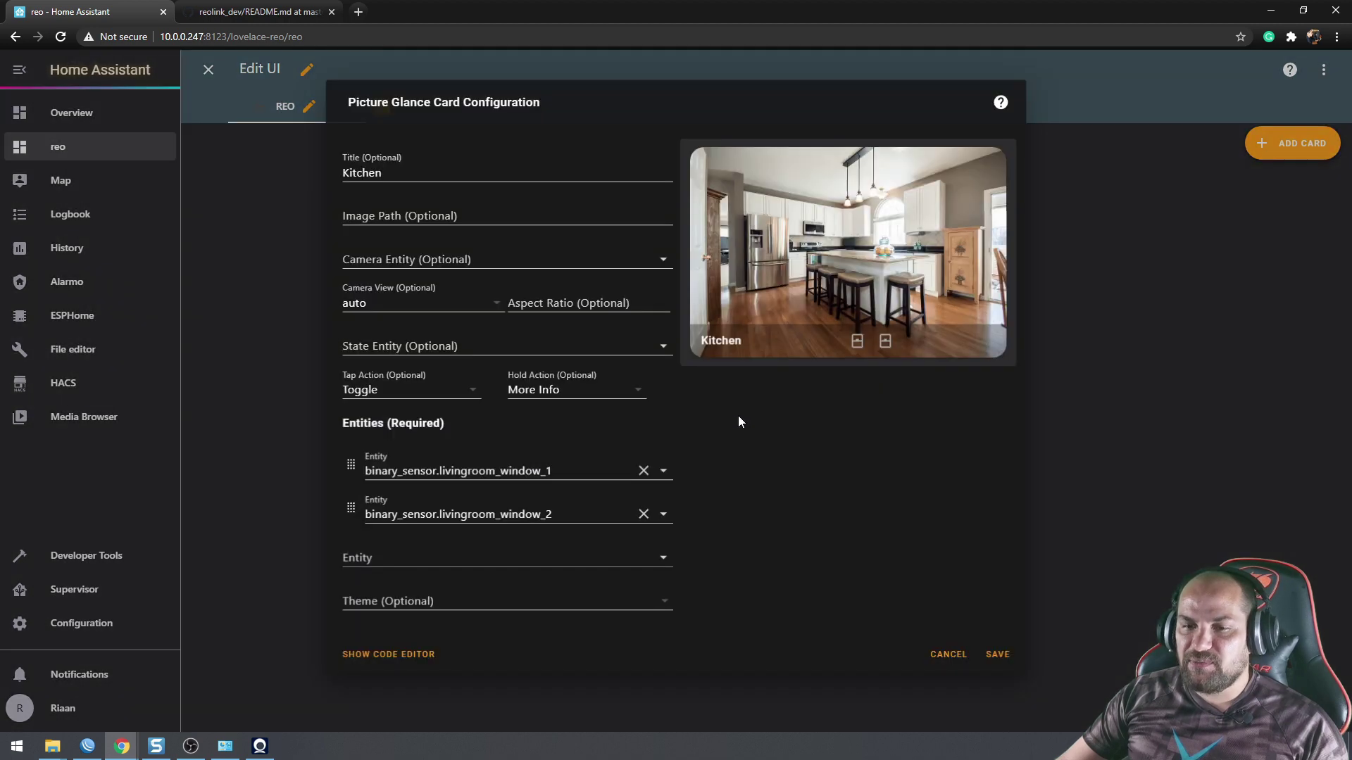
# Set the card's camera entity to camera.reo, remove both livingroom window sensors from its entities, and save the card
pyautogui.click(569, 260)
pyautogui.write('re')
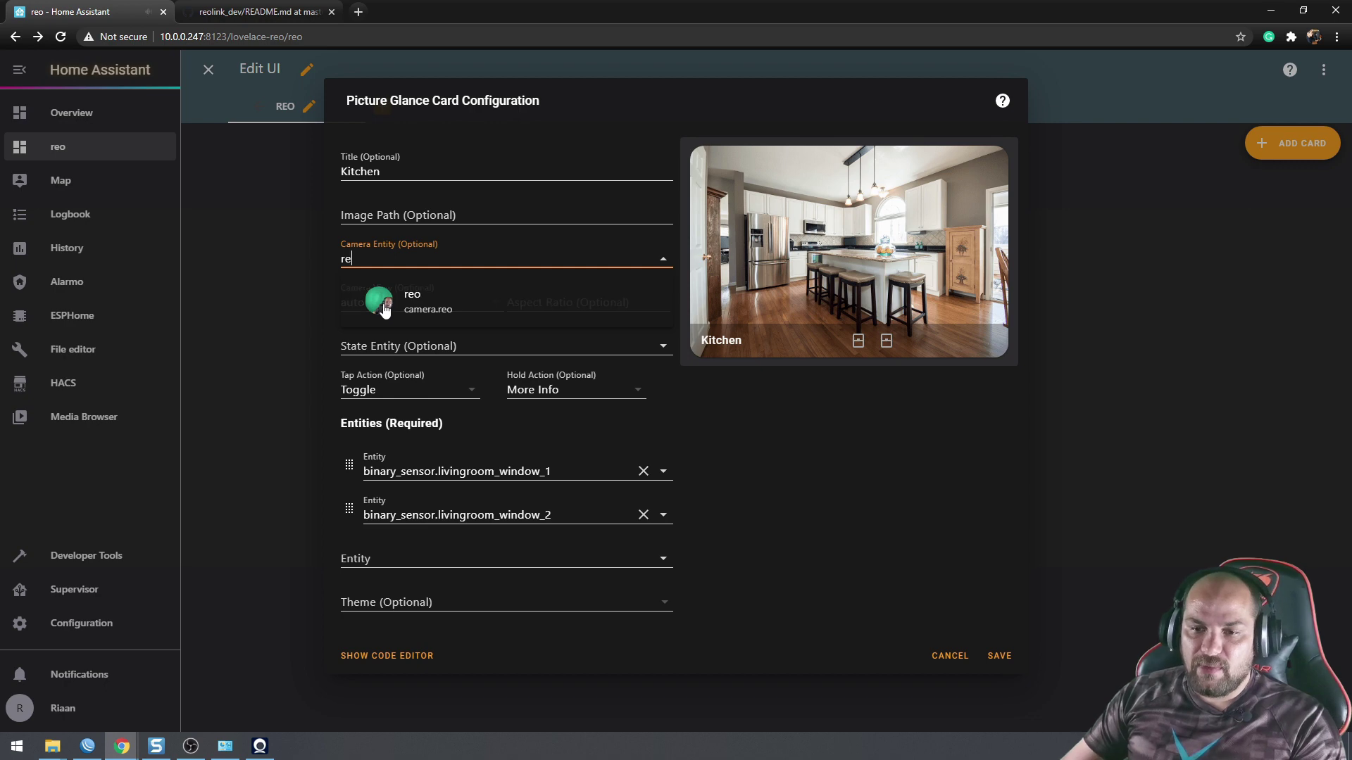
pyautogui.click(411, 299)
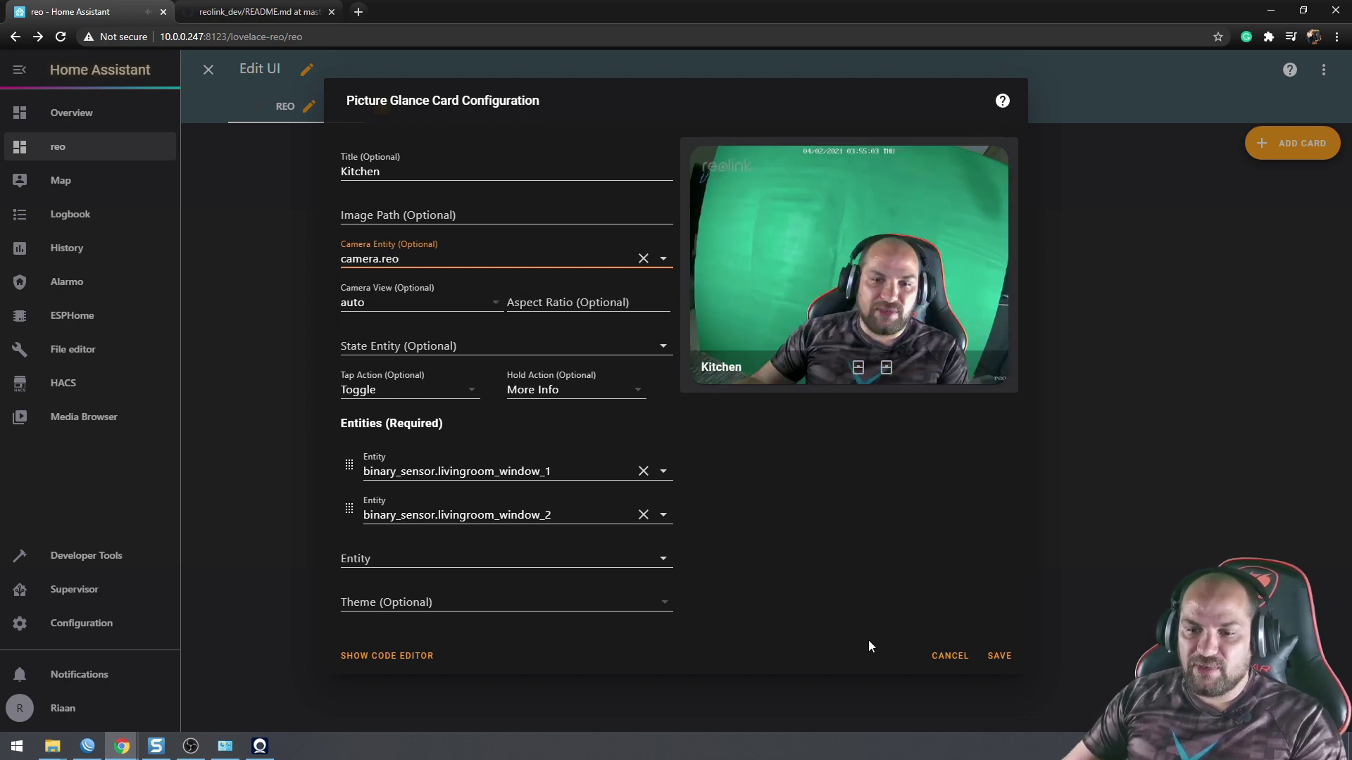
pyautogui.click(643, 472)
pyautogui.click(643, 472)
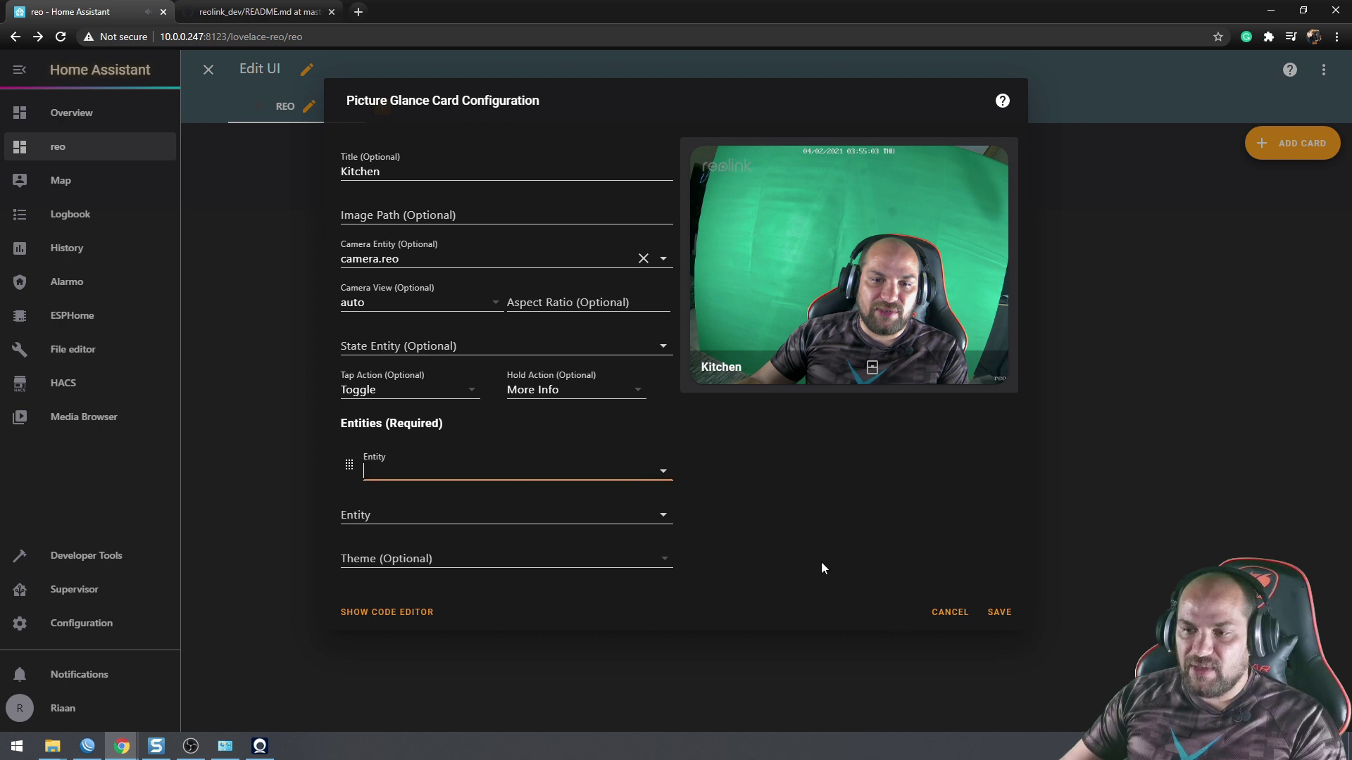
pyautogui.click(999, 570)
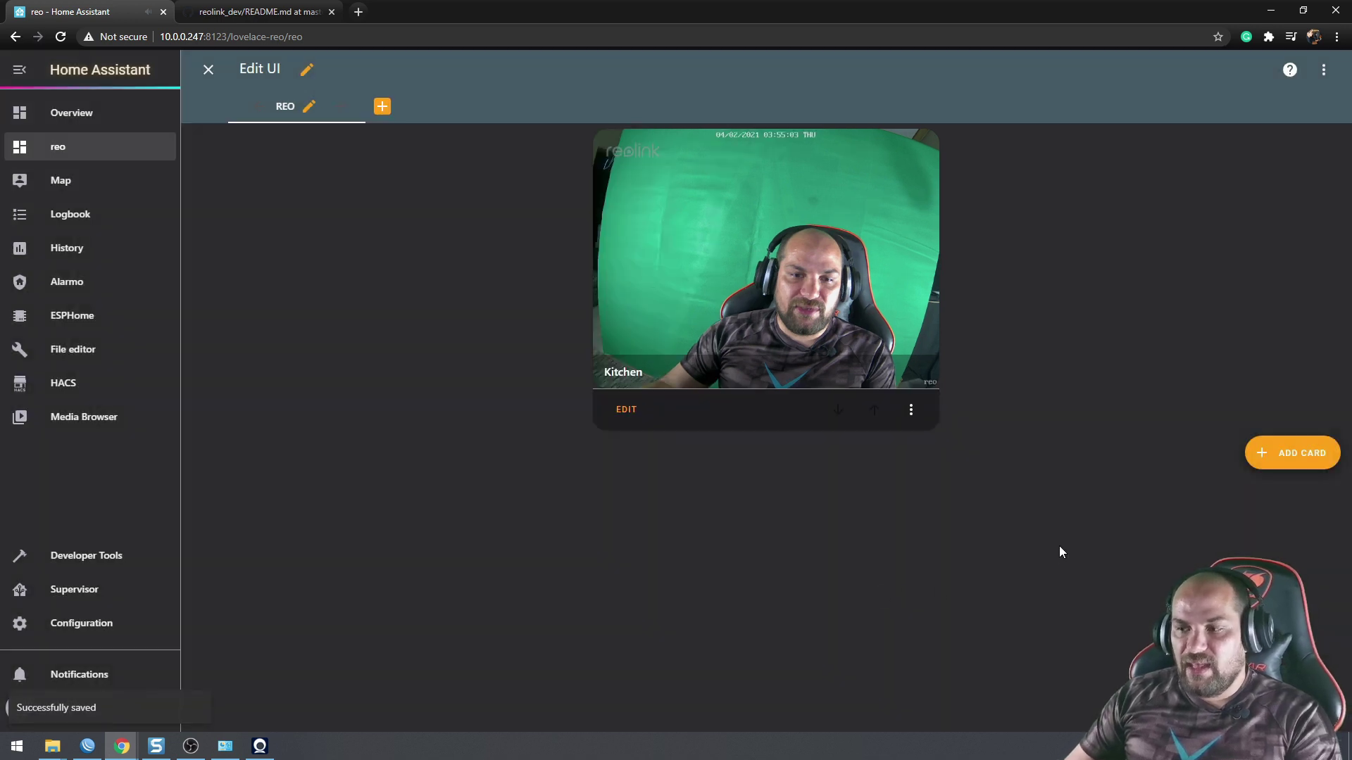
# View the reo camera's enlarged live stream from the Kitchen card and close it again
pyautogui.click(723, 242)
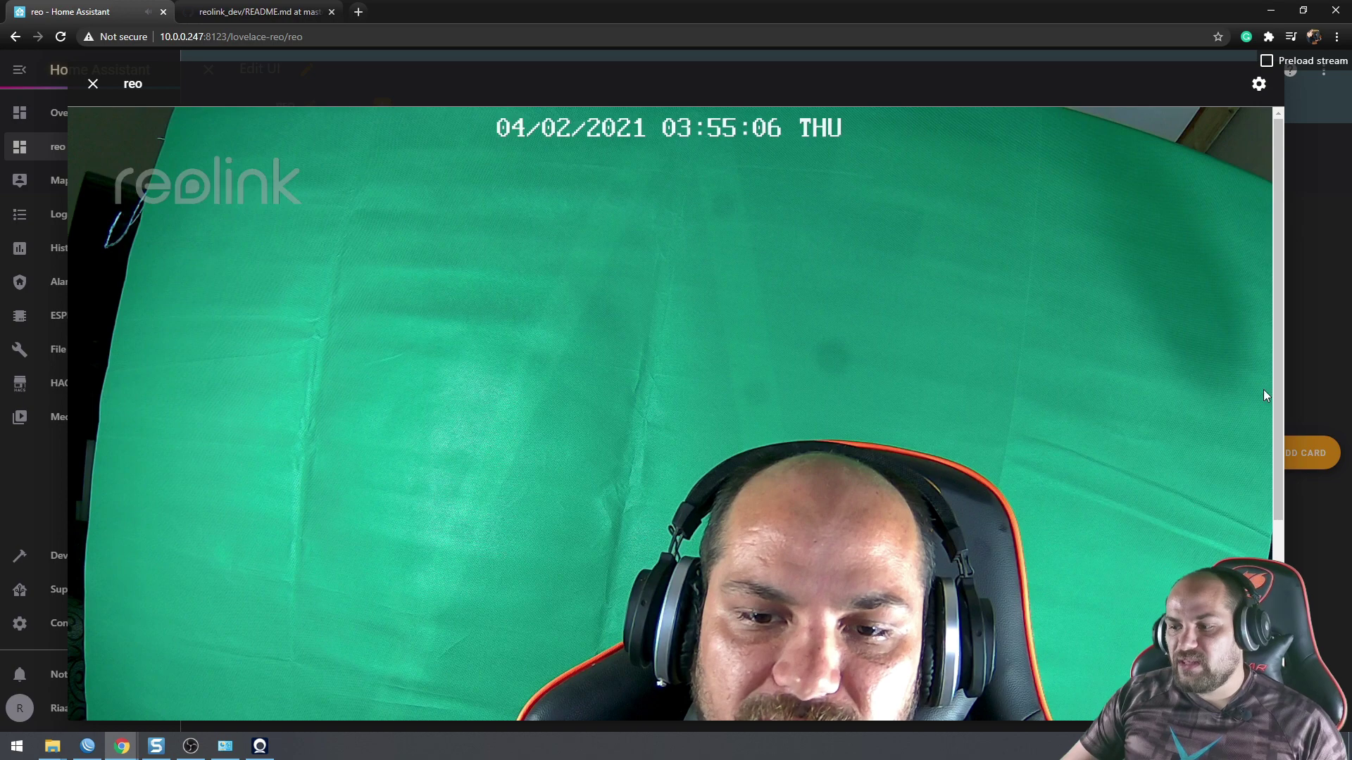
pyautogui.scroll(-2, 1282, 444)
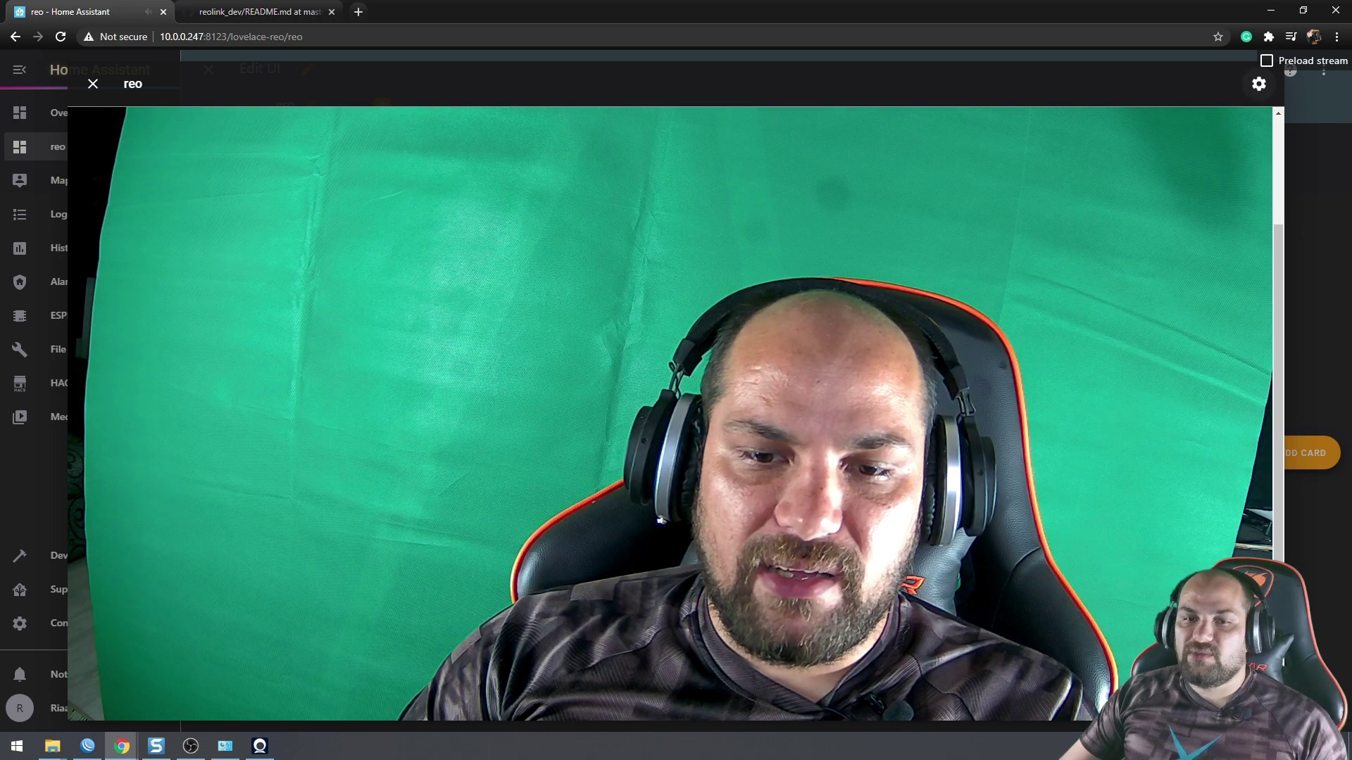
pyautogui.click(94, 88)
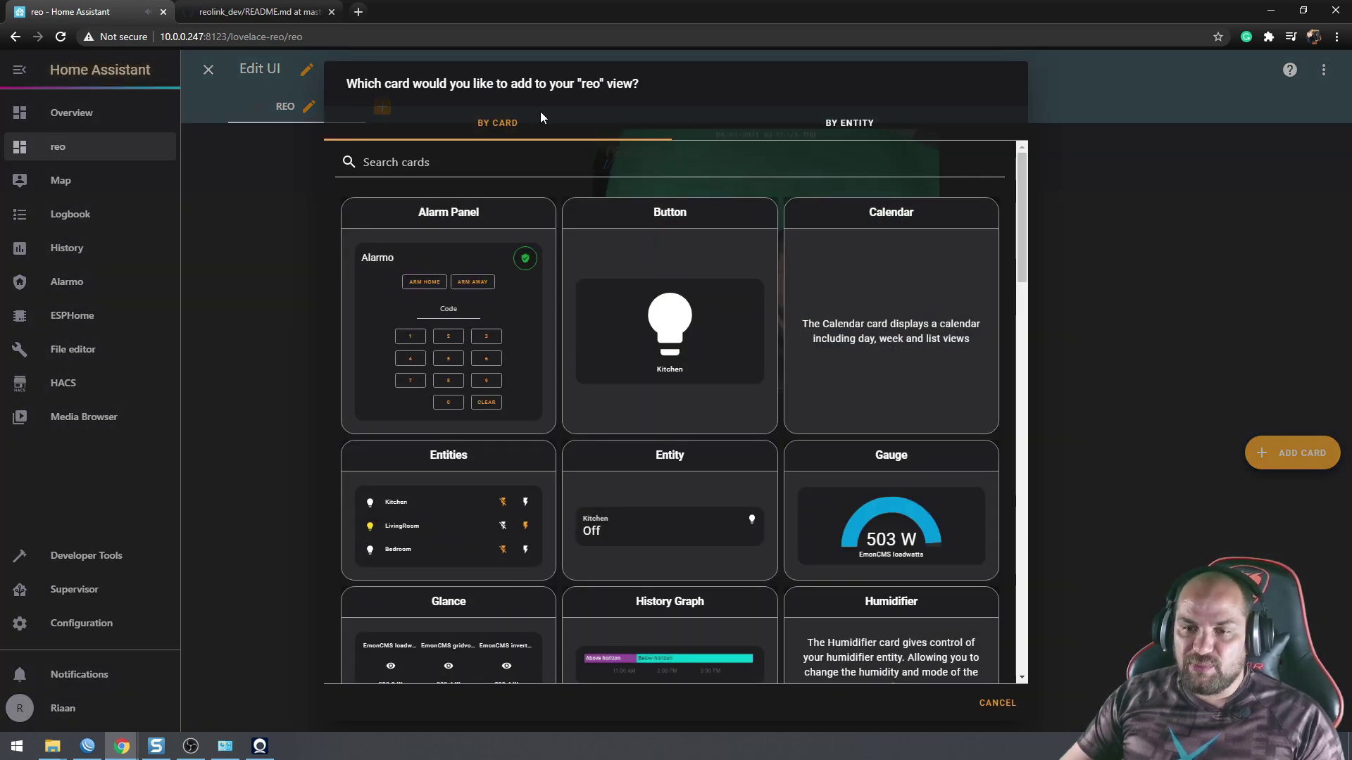
# Add an Entities card to the reo view with binary_sensor.reo_motion appended to its default lights, and save it
pyautogui.click(595, 164)
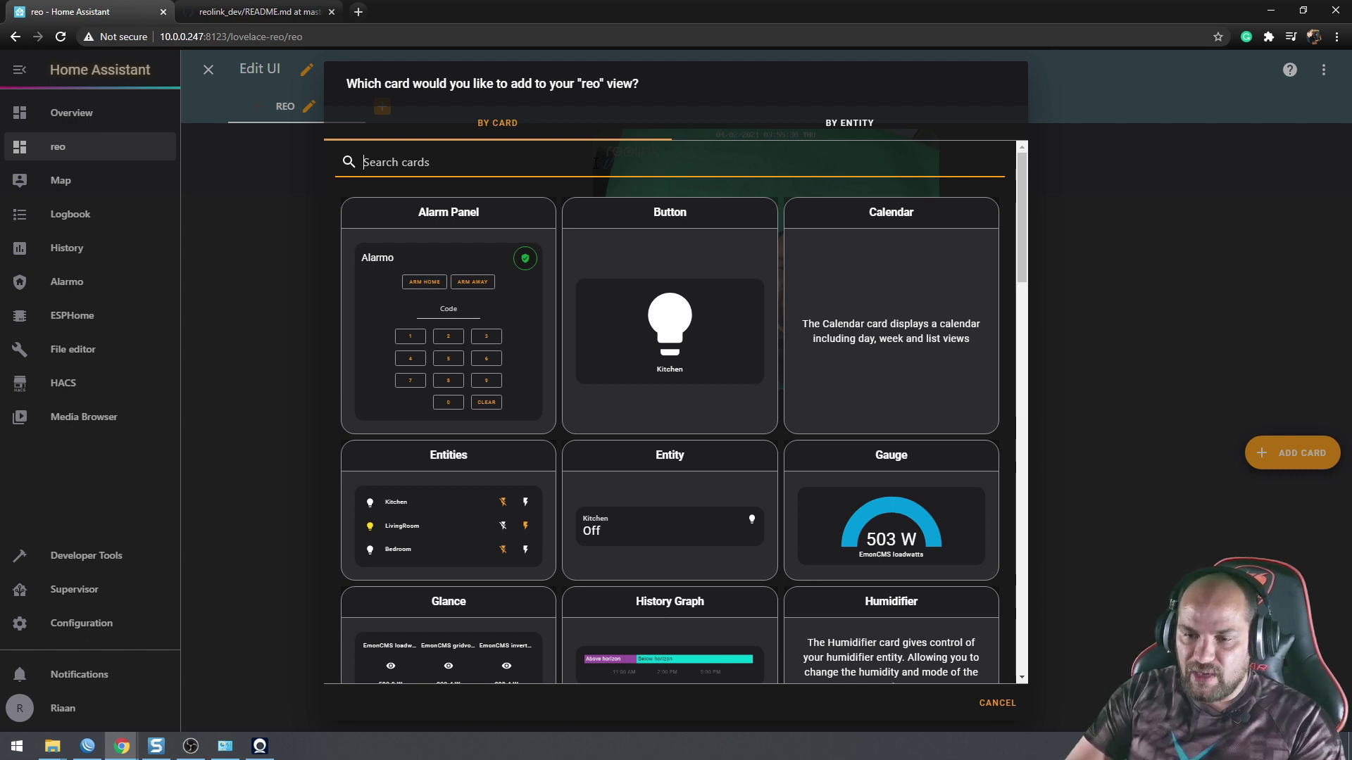
pyautogui.press('Escape')
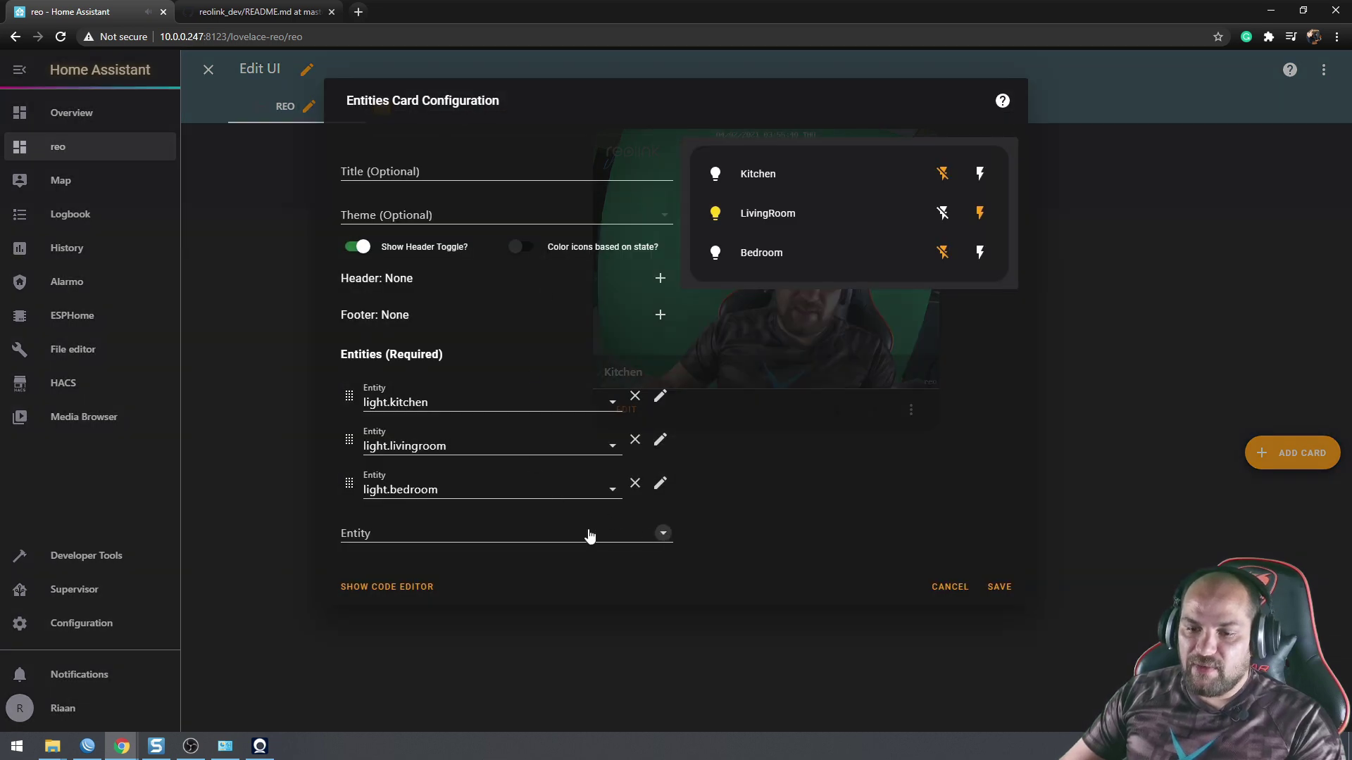
pyautogui.click(590, 535)
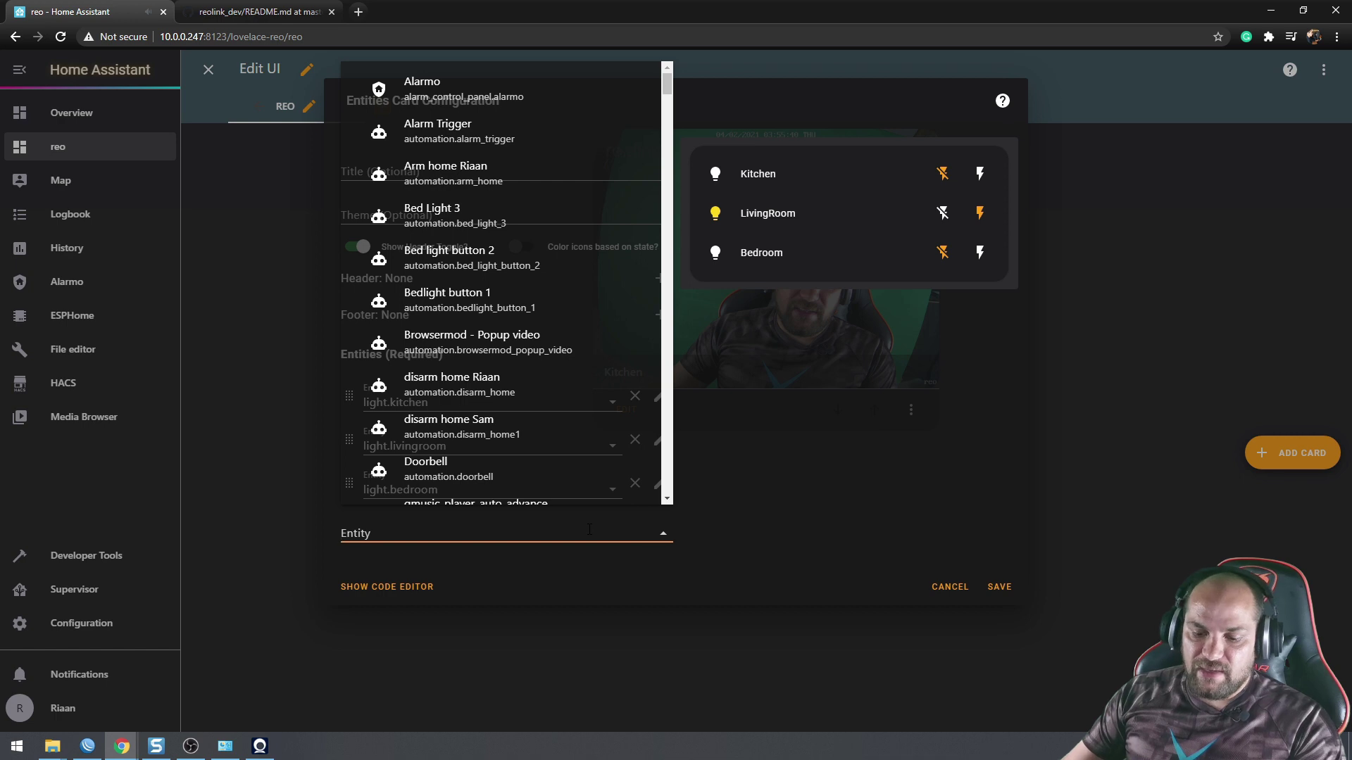
pyautogui.write('reo')
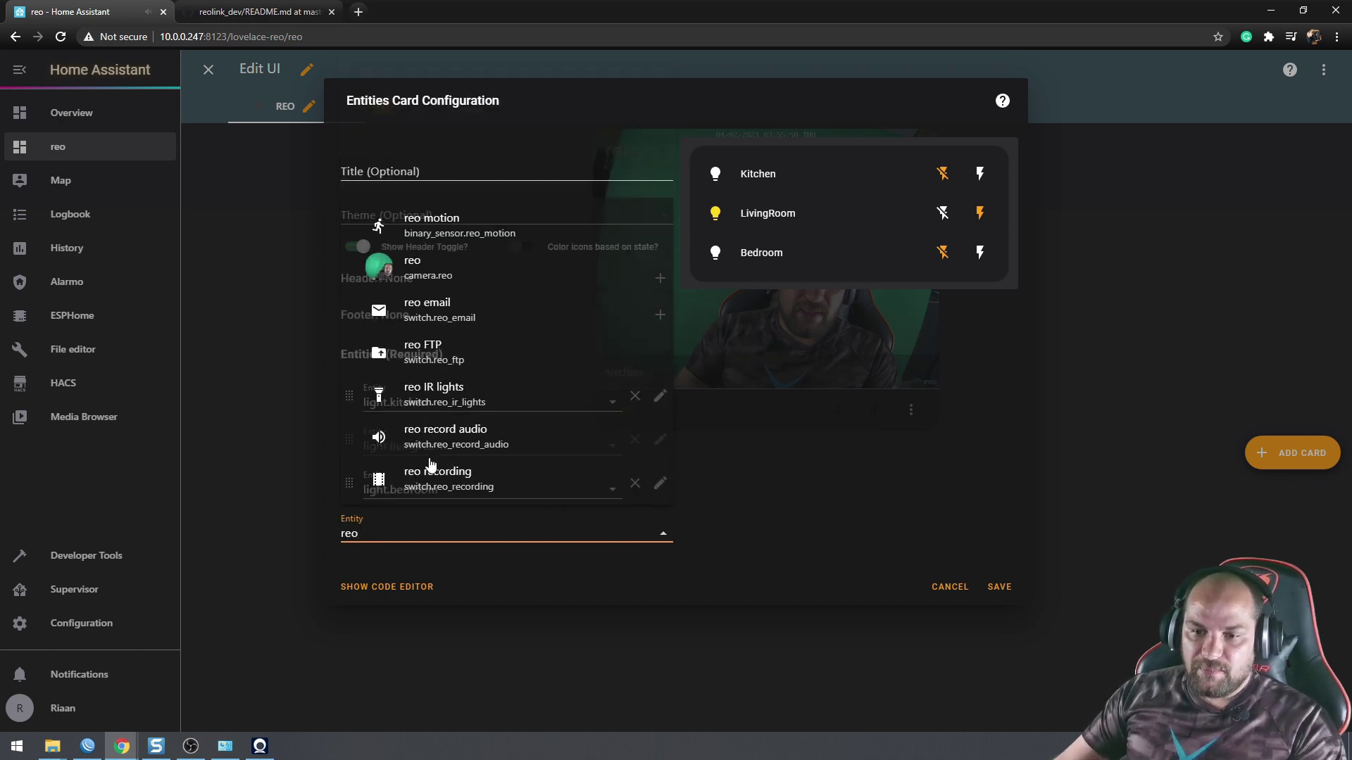
pyautogui.click(450, 229)
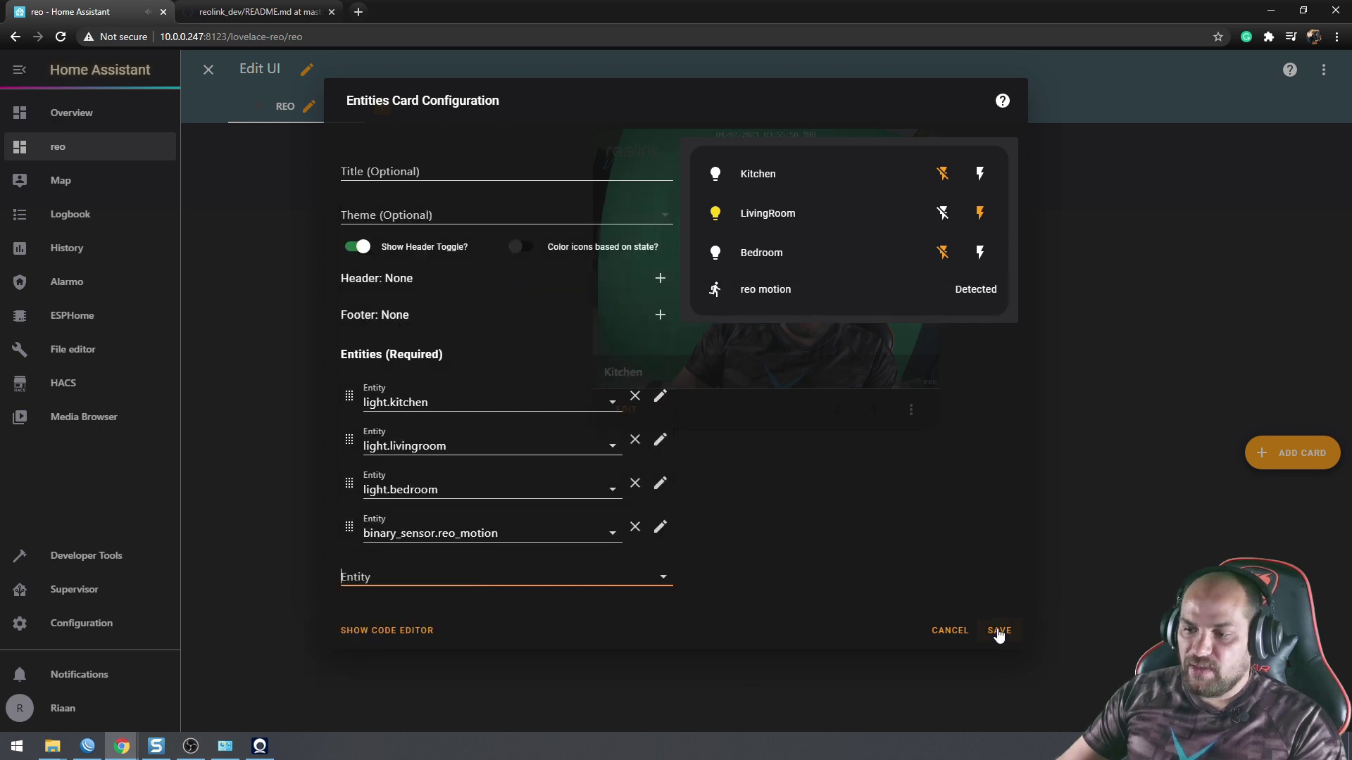
pyautogui.click(998, 632)
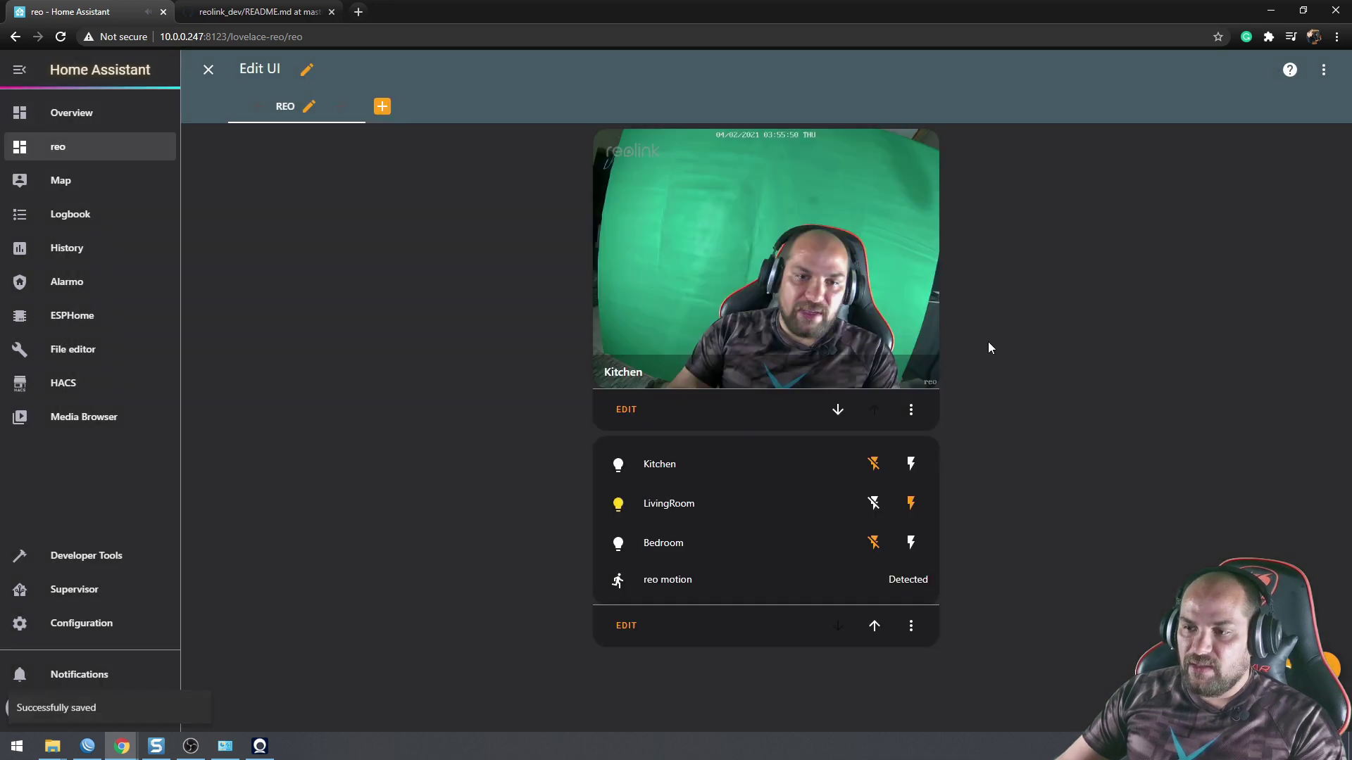